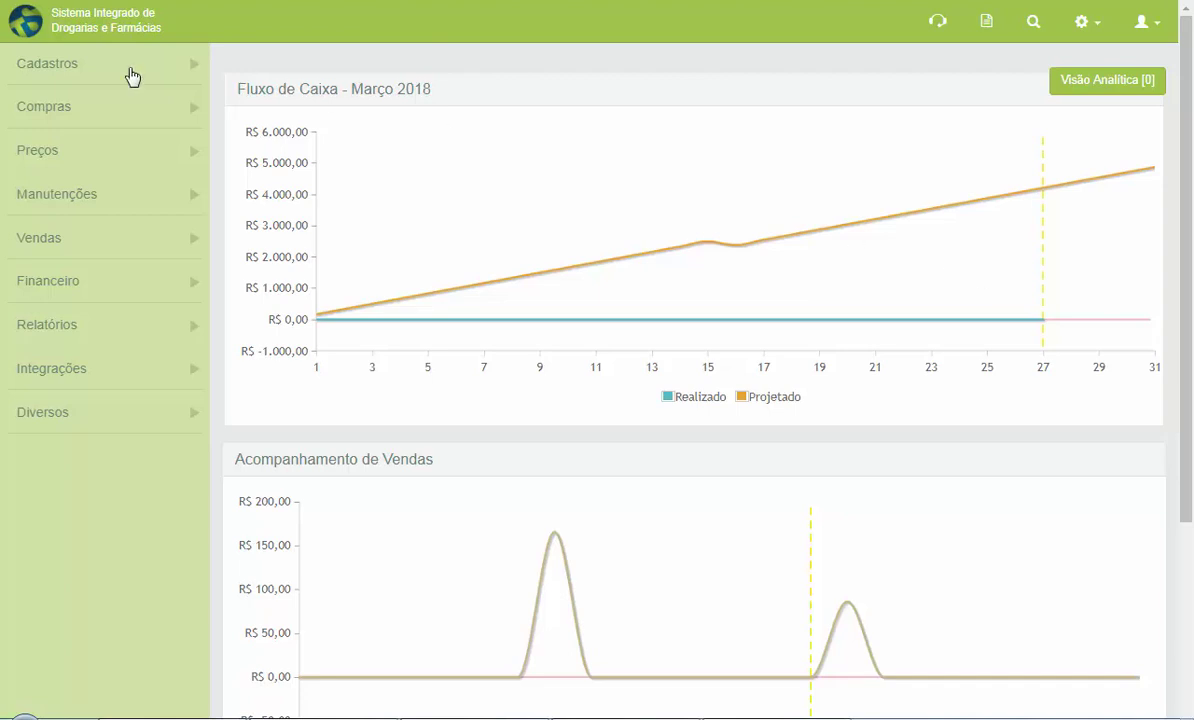
Open the price update form (Atualização de Preços) and add supplier 2, LISTA DE PRECOS, with Venda as its price change type
left_click(98, 157)
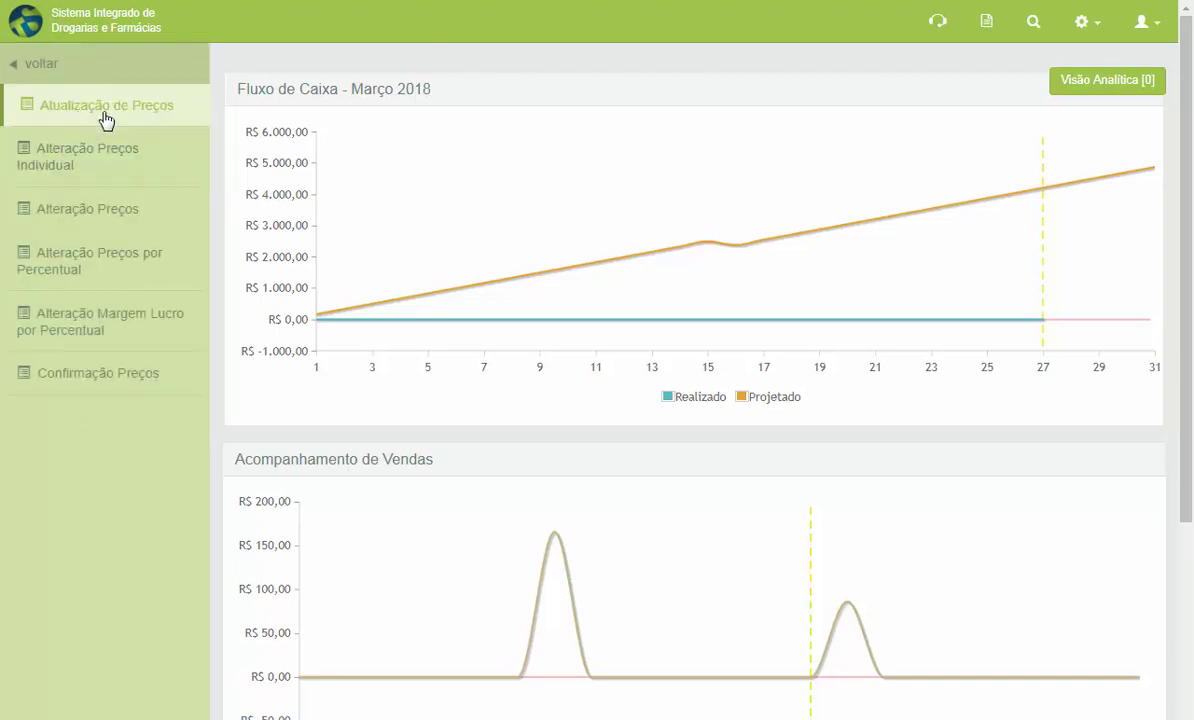
left_click(106, 115)
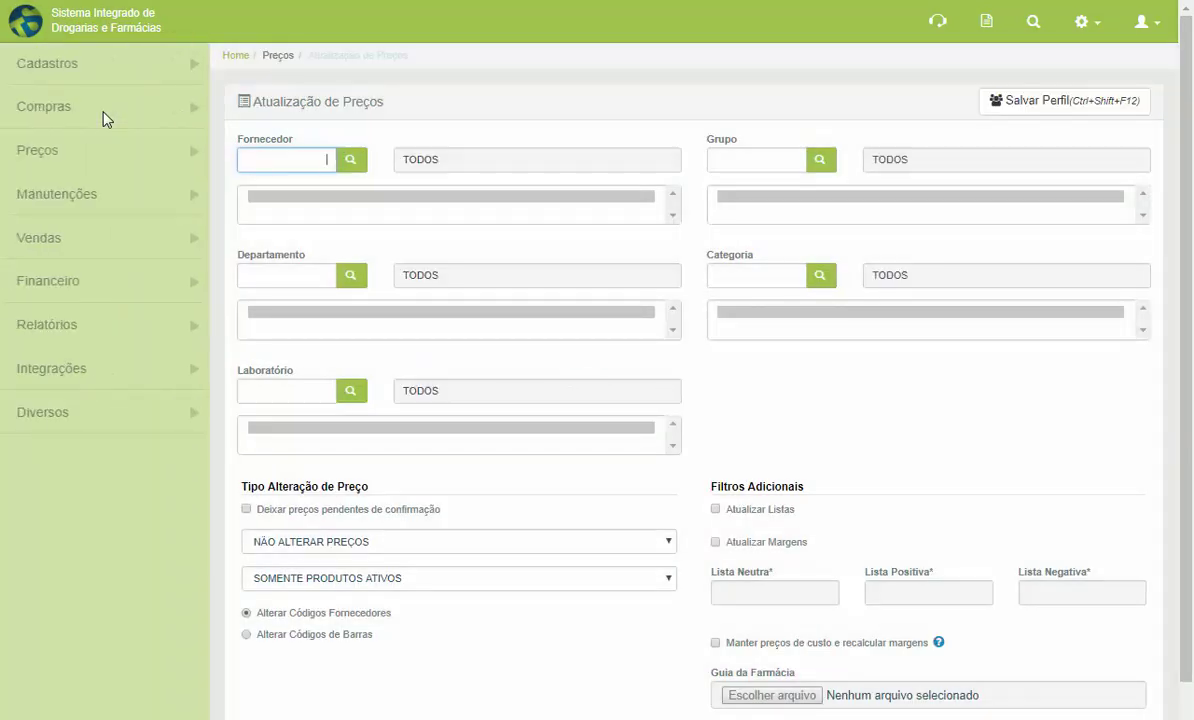
type("2")
key("Return")
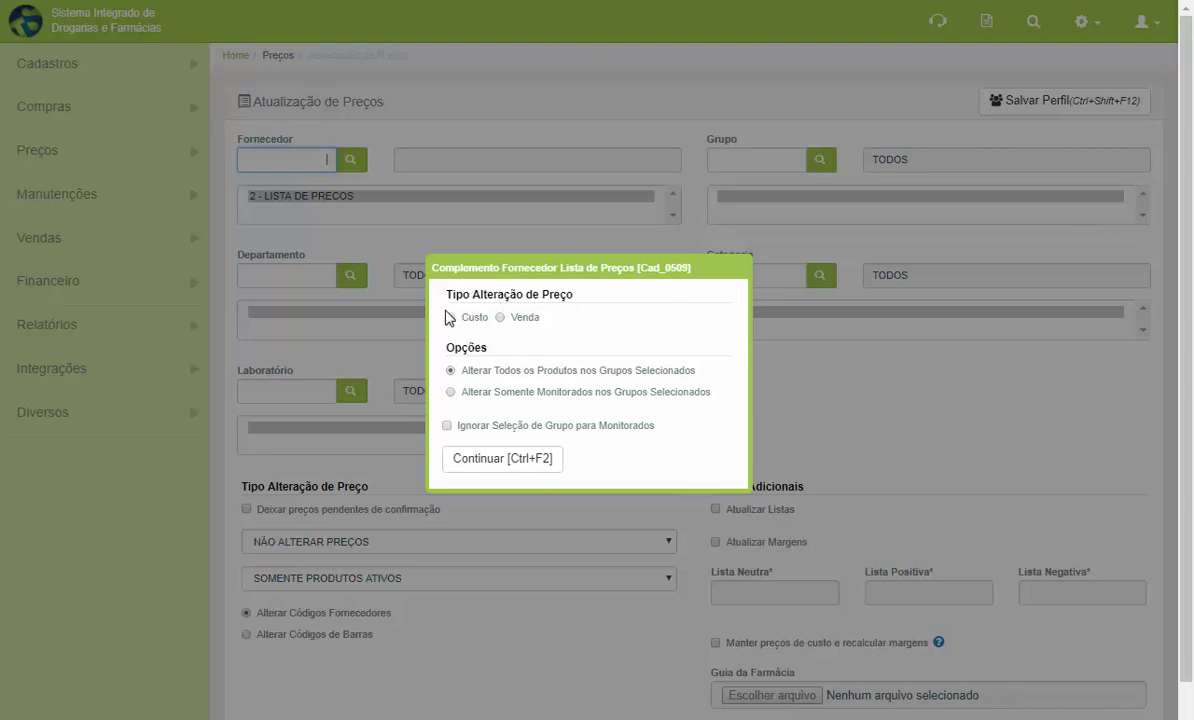
left_click(501, 318)
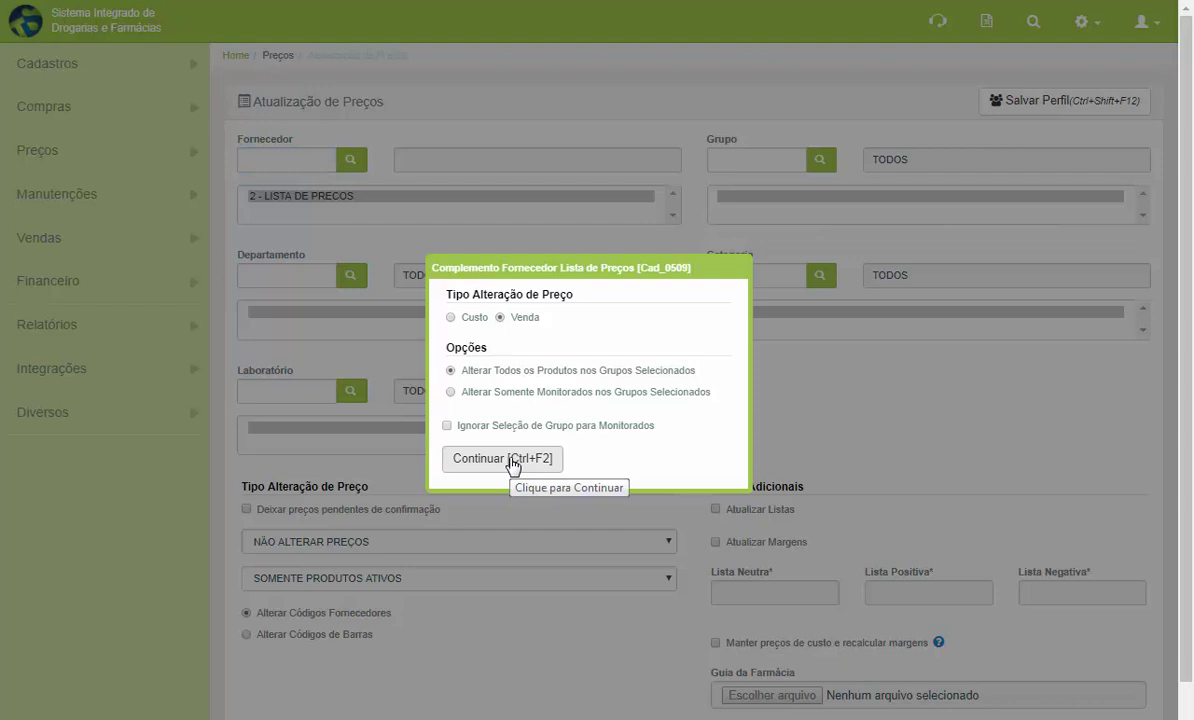
left_click(510, 460)
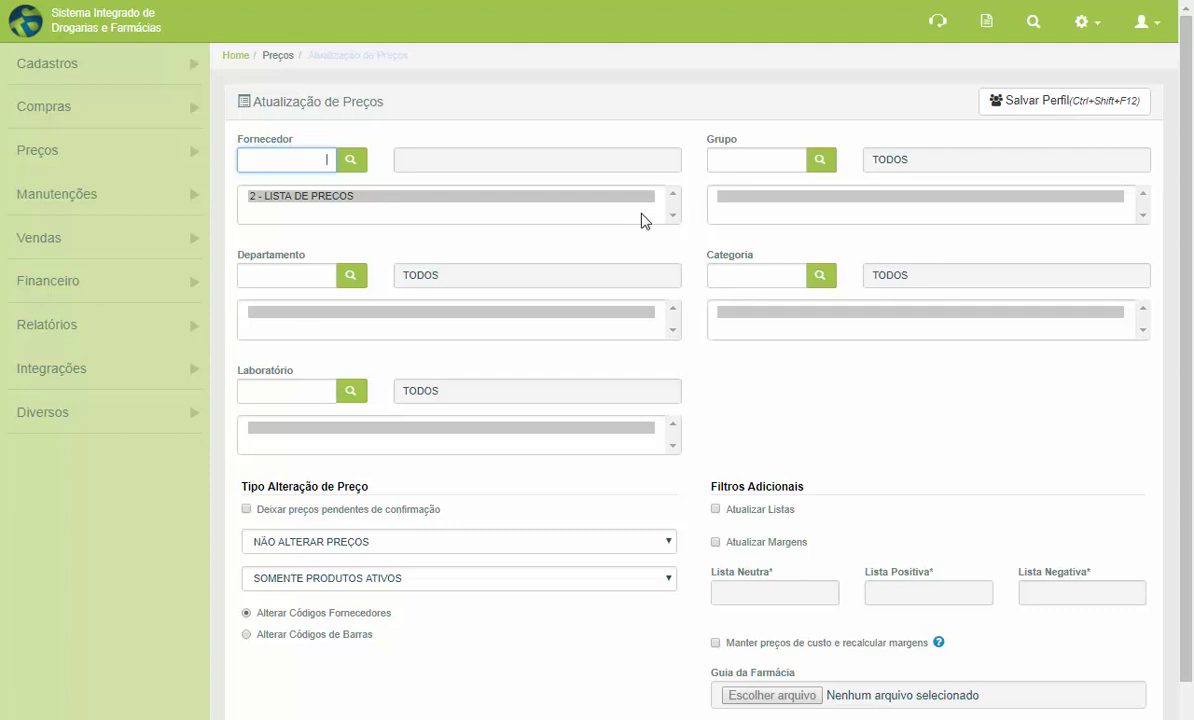
left_click(731, 160)
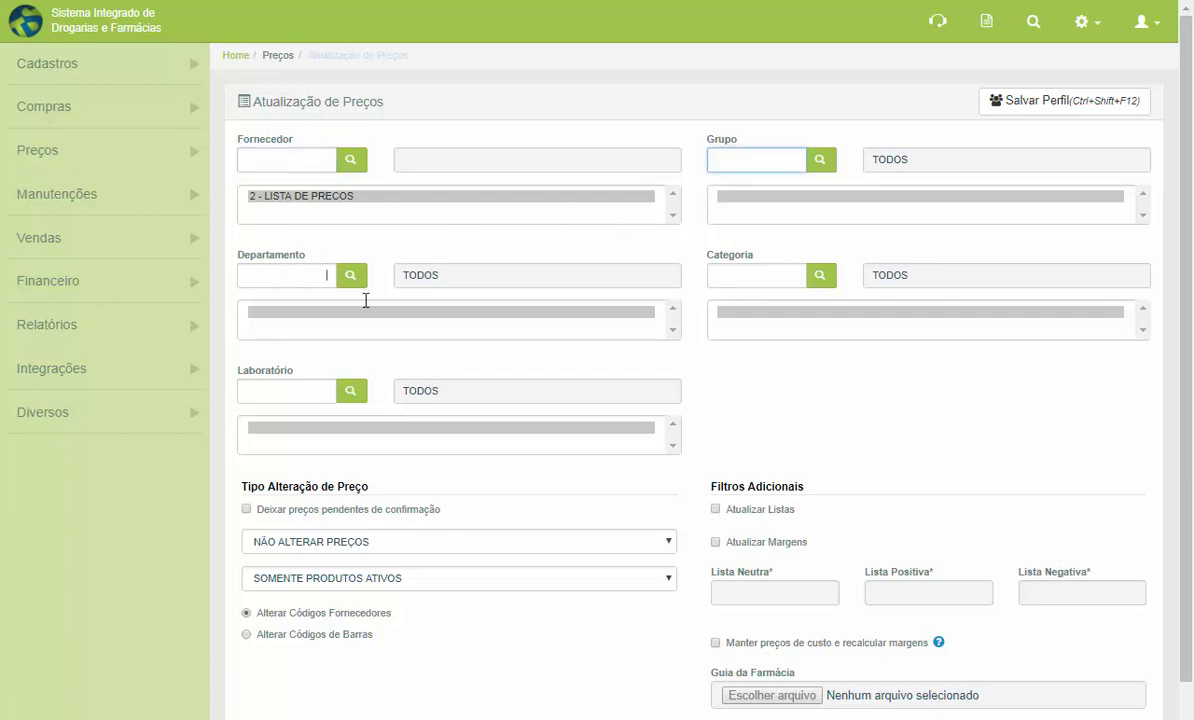
left_click(328, 275)
left_click(712, 280)
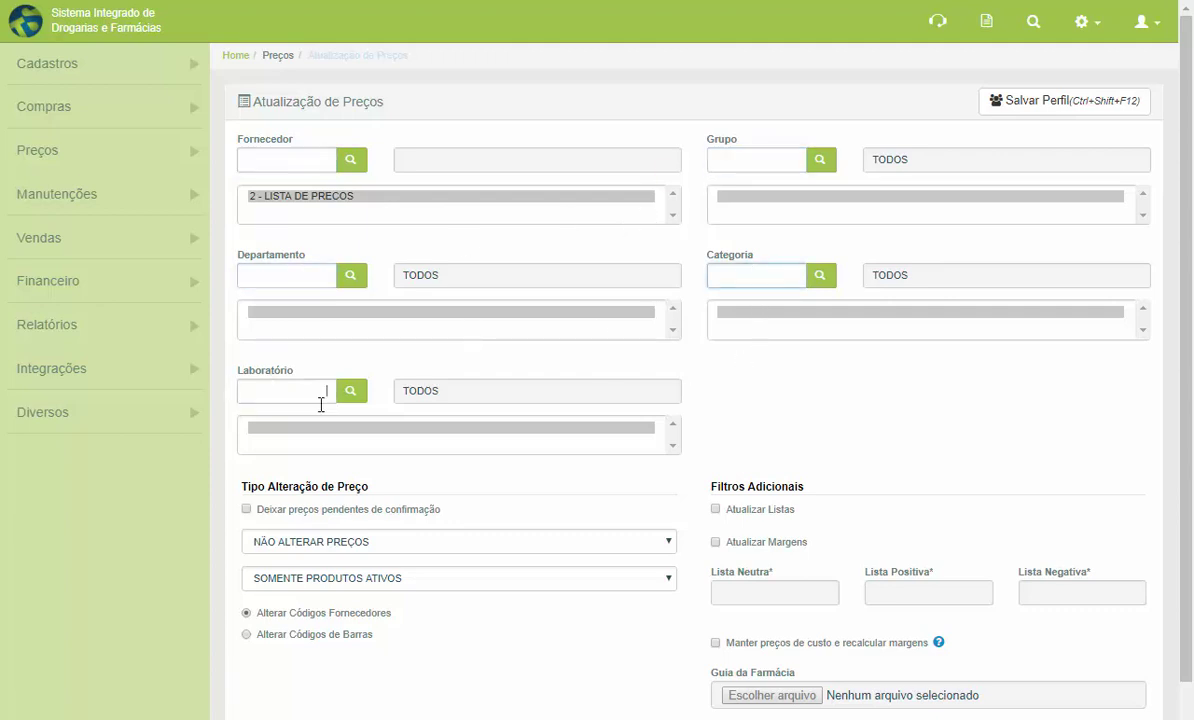
left_click(315, 395)
left_click(930, 412)
left_click(563, 550)
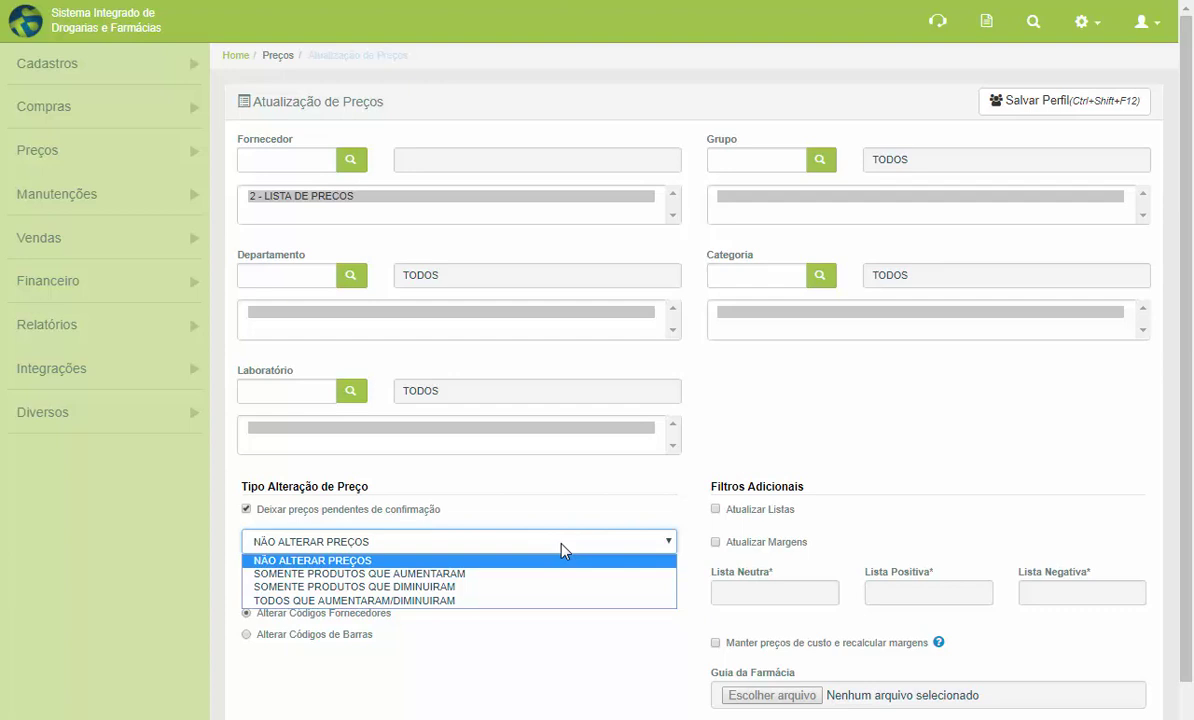
left_click(561, 544)
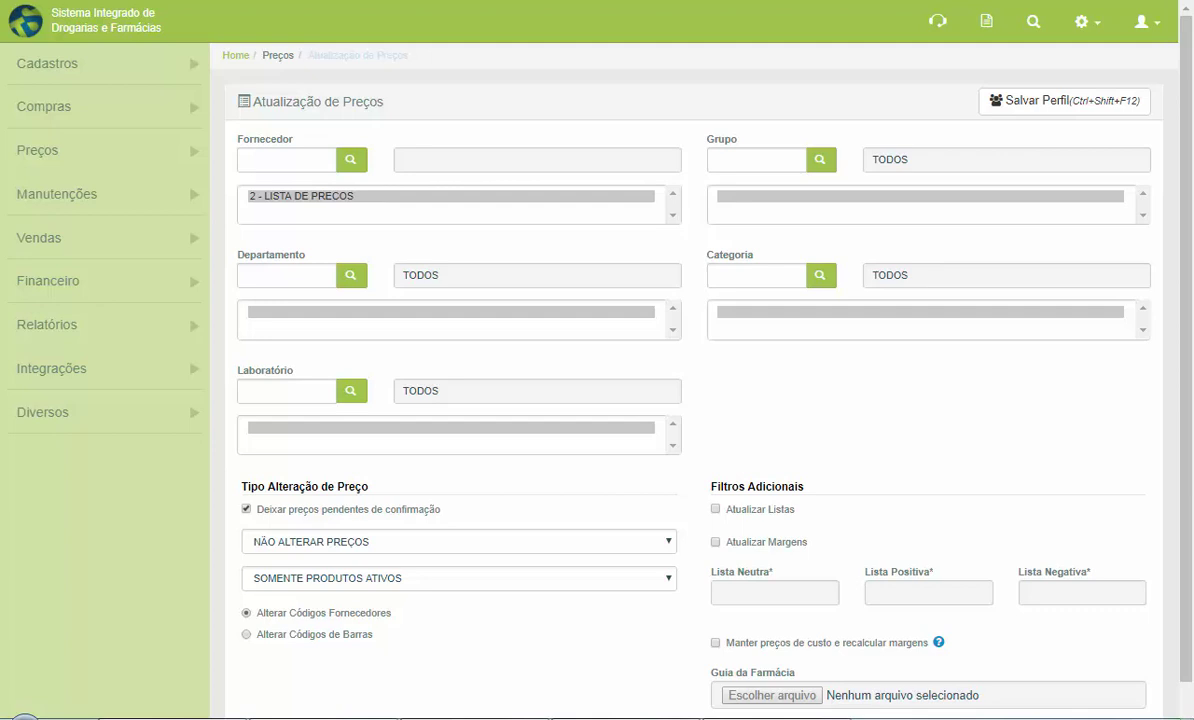
left_click(440, 545)
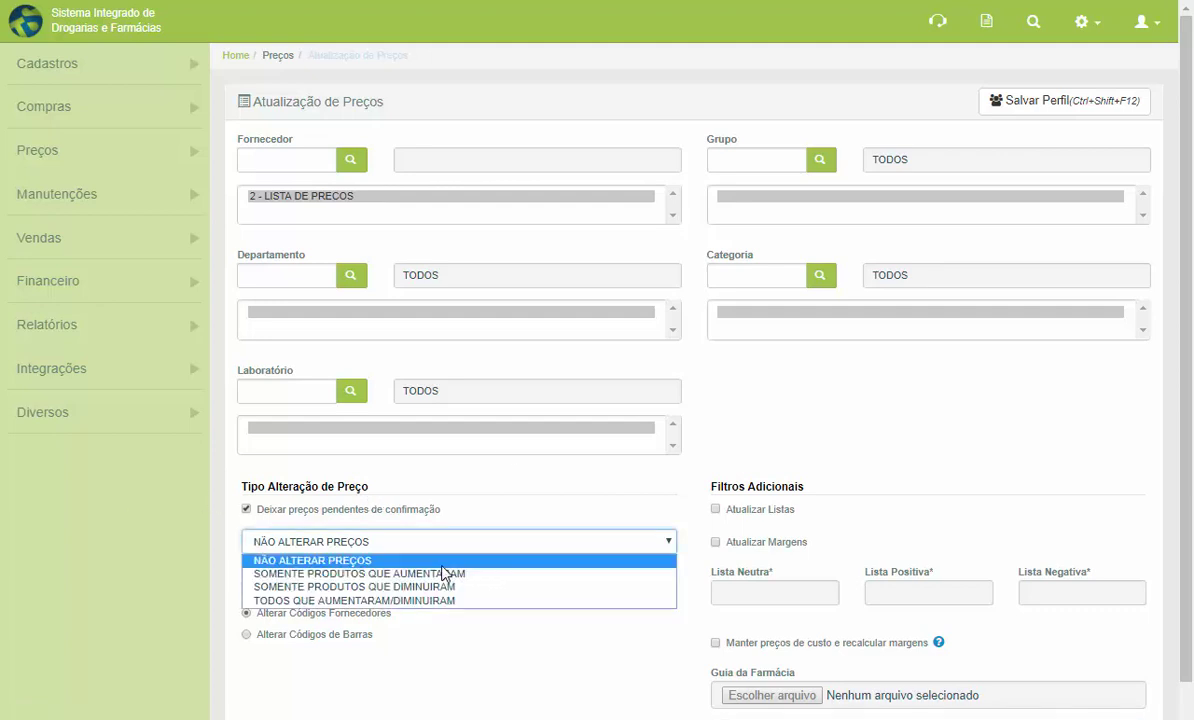
left_click(443, 573)
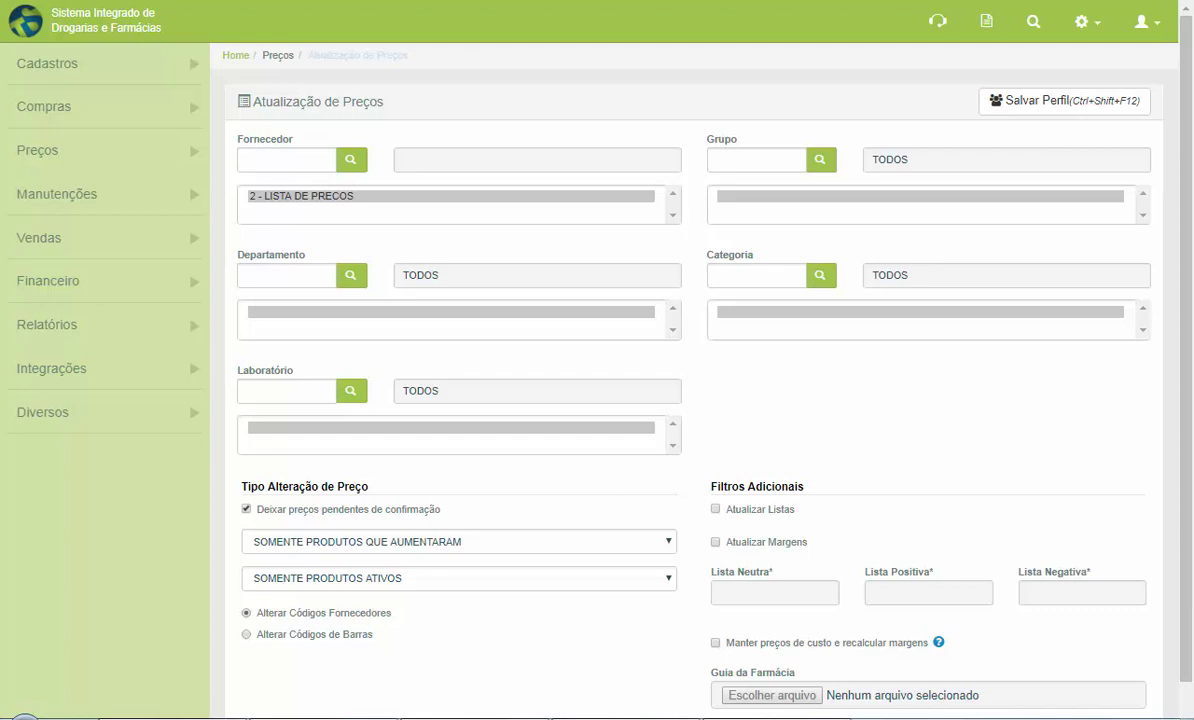
left_click(570, 548)
left_click(555, 587)
Set the price change to TODOS QUE AUMENTARAM/DIMINUIRAM for TODOS PRODUTOS, using the option Alterar Códigos de Barras
left_click(381, 541)
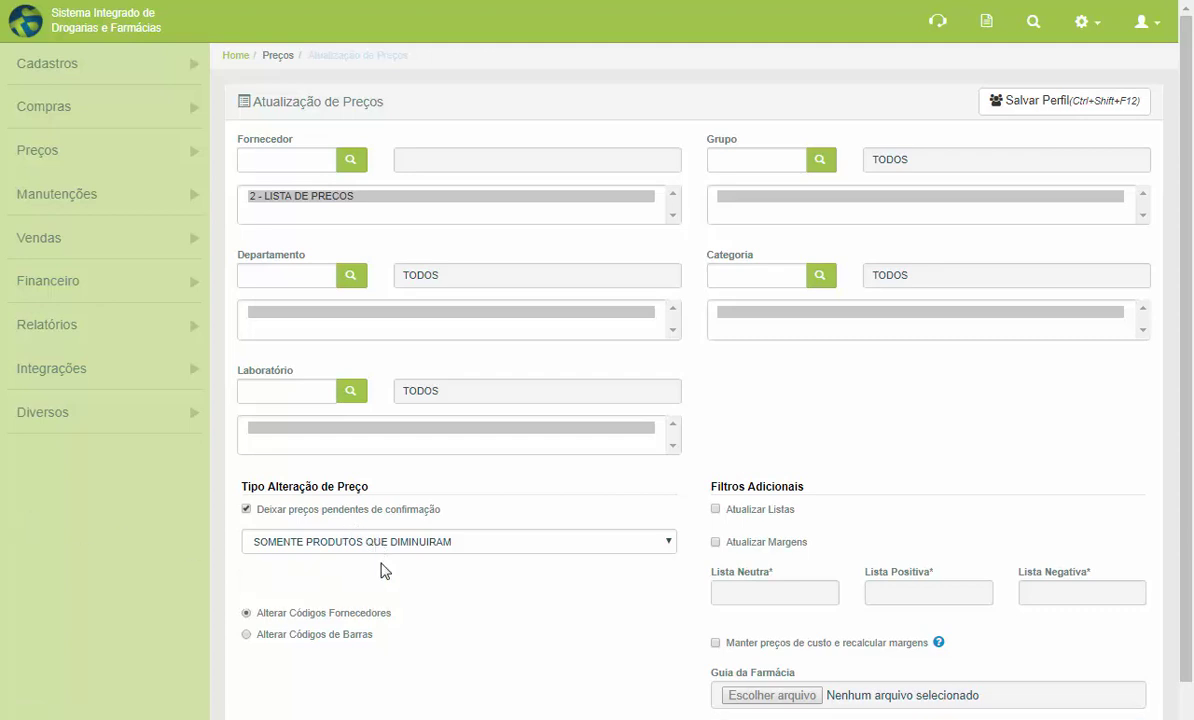
left_click(393, 601)
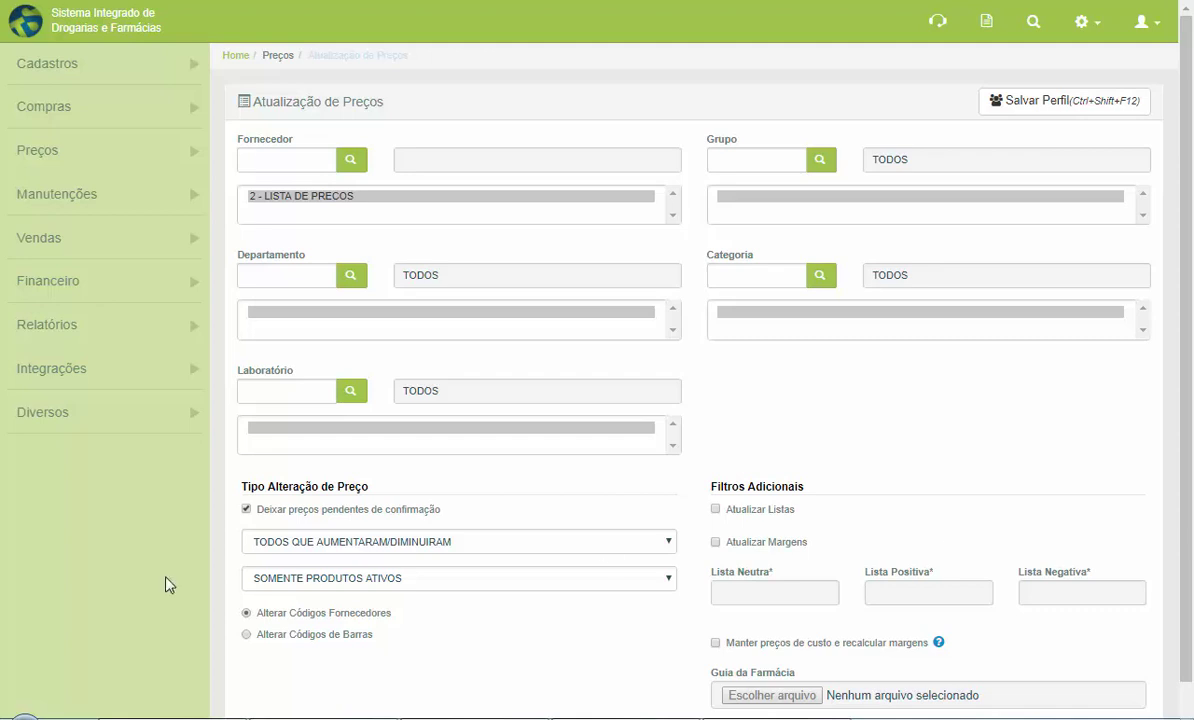
left_click(478, 588)
left_click(432, 609)
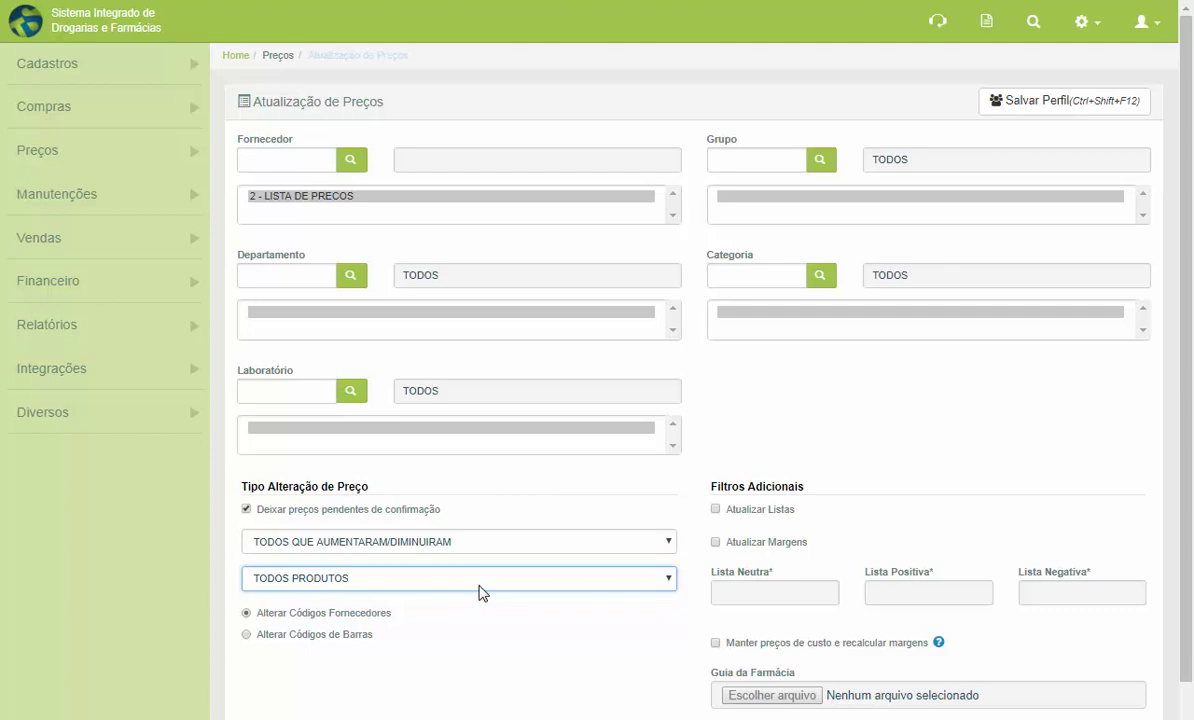
left_click(418, 625)
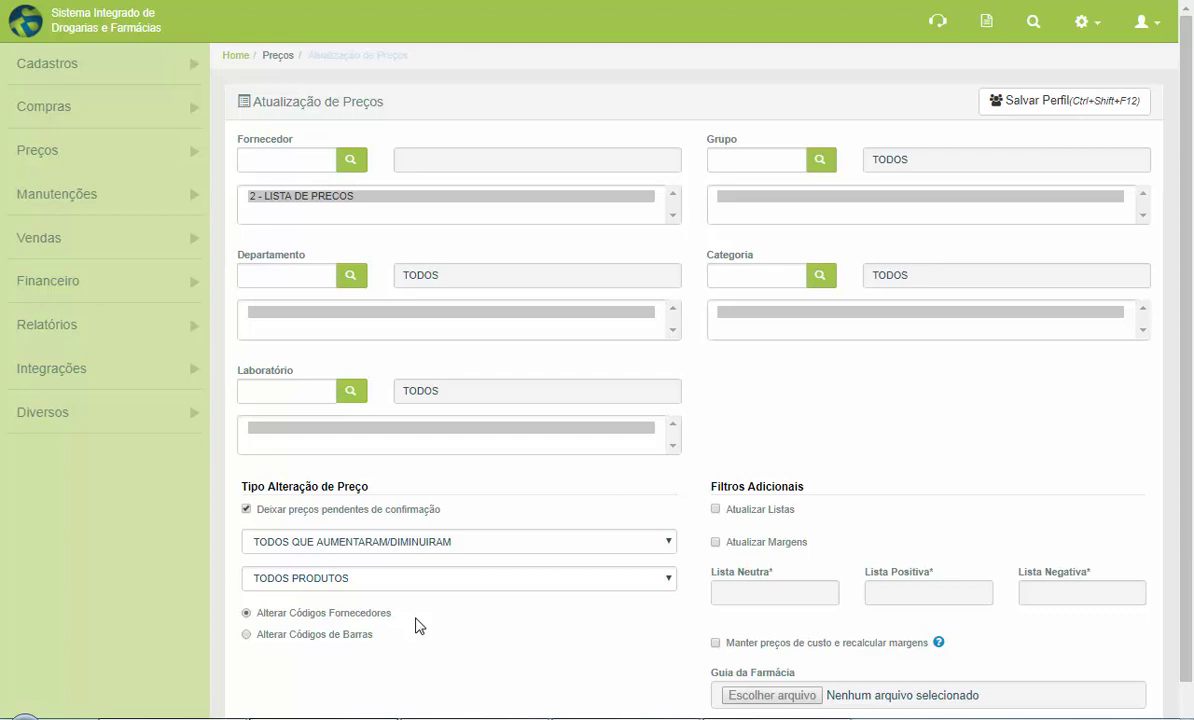
left_click(320, 637)
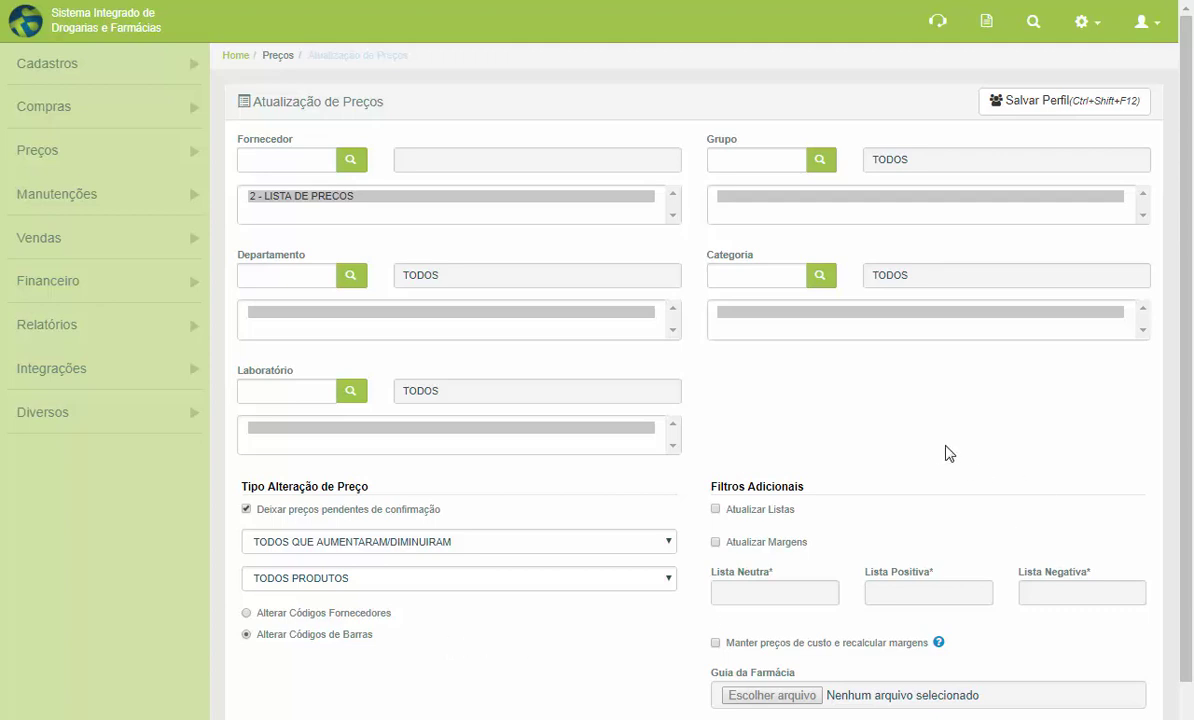
Enable Atualizar Listas in the additional filters of the price update
scroll(860, 474, "down", 1)
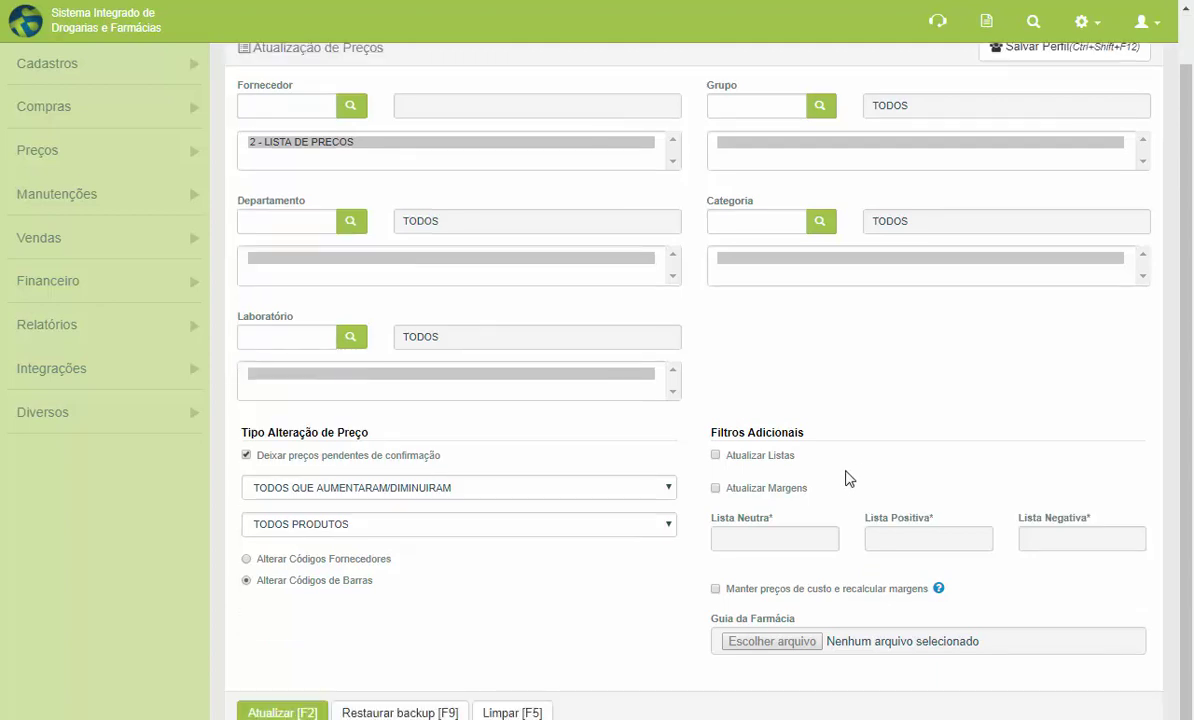
left_click(716, 456)
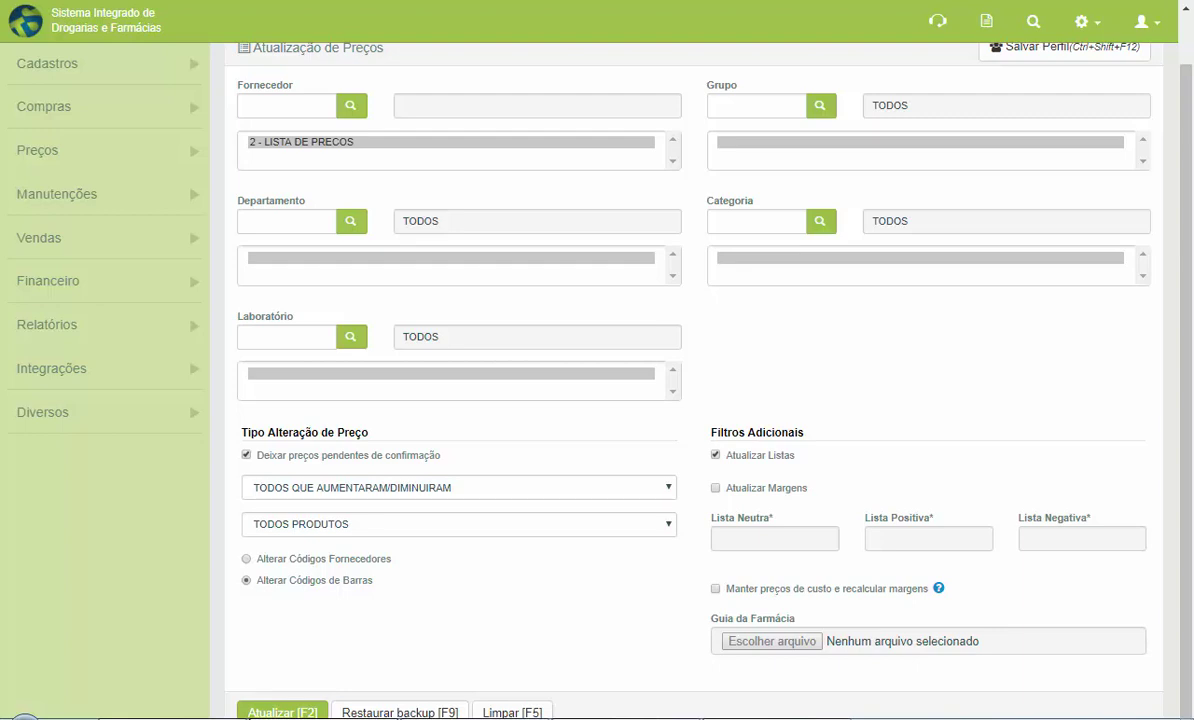
left_click(779, 497)
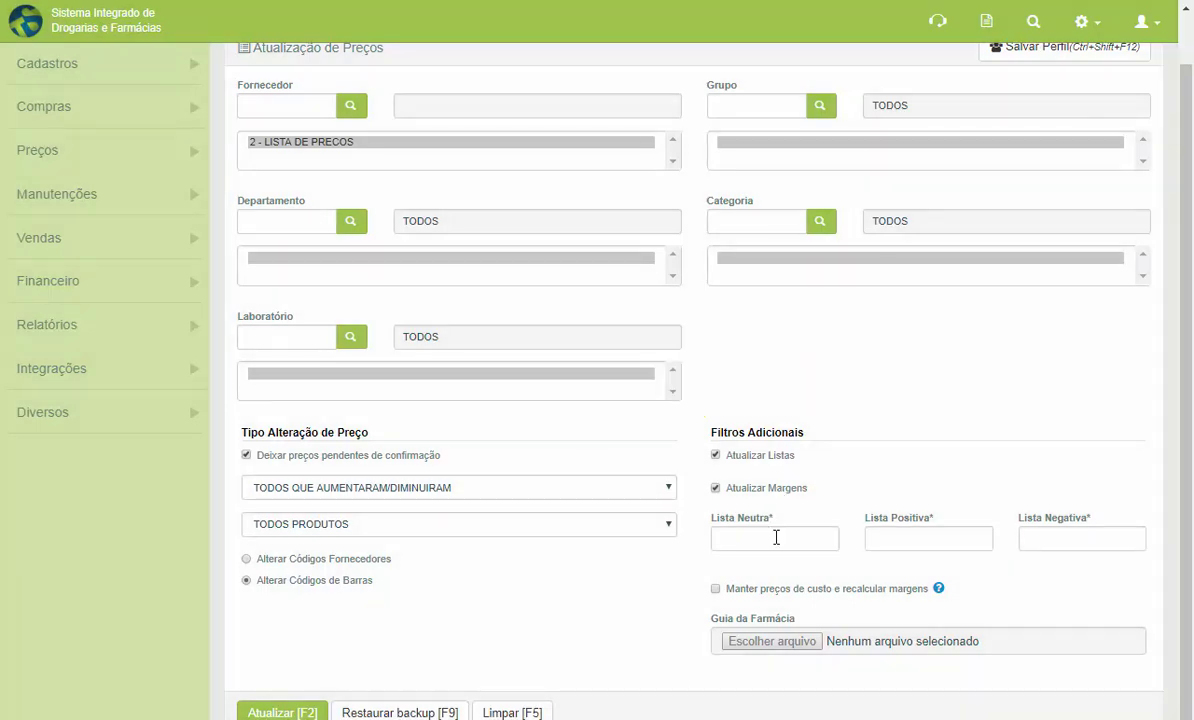
left_click(776, 537)
left_click(965, 539)
left_click(1042, 537)
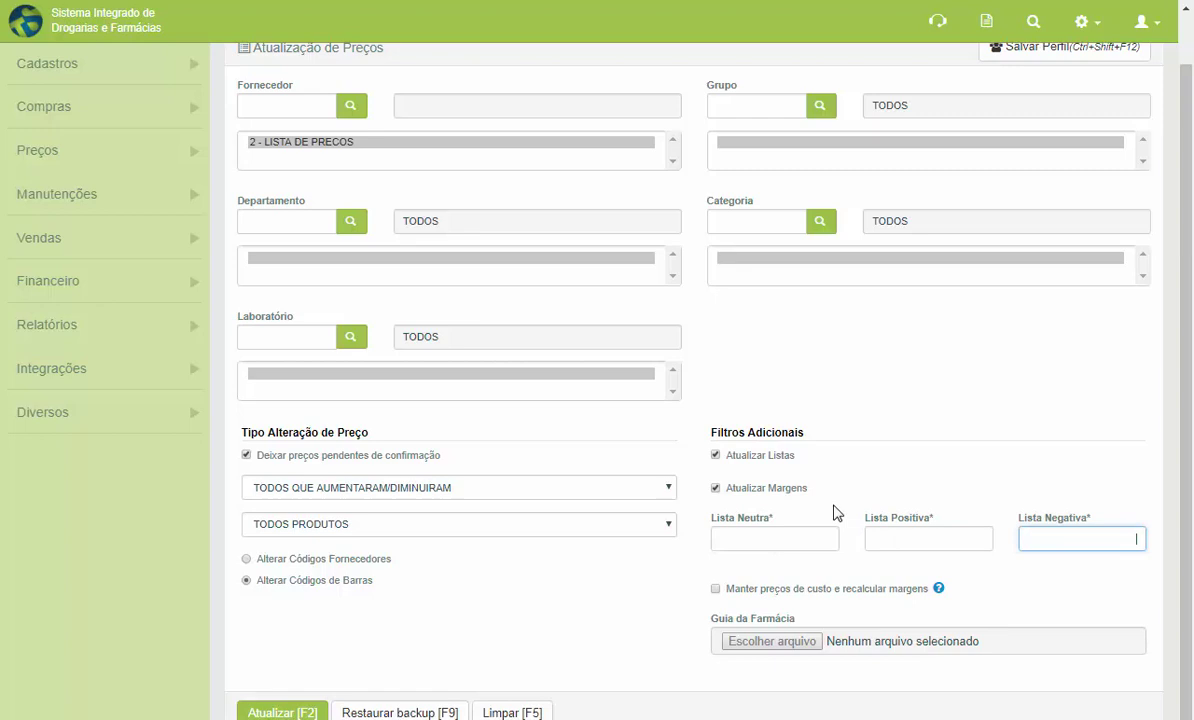
left_click(770, 490)
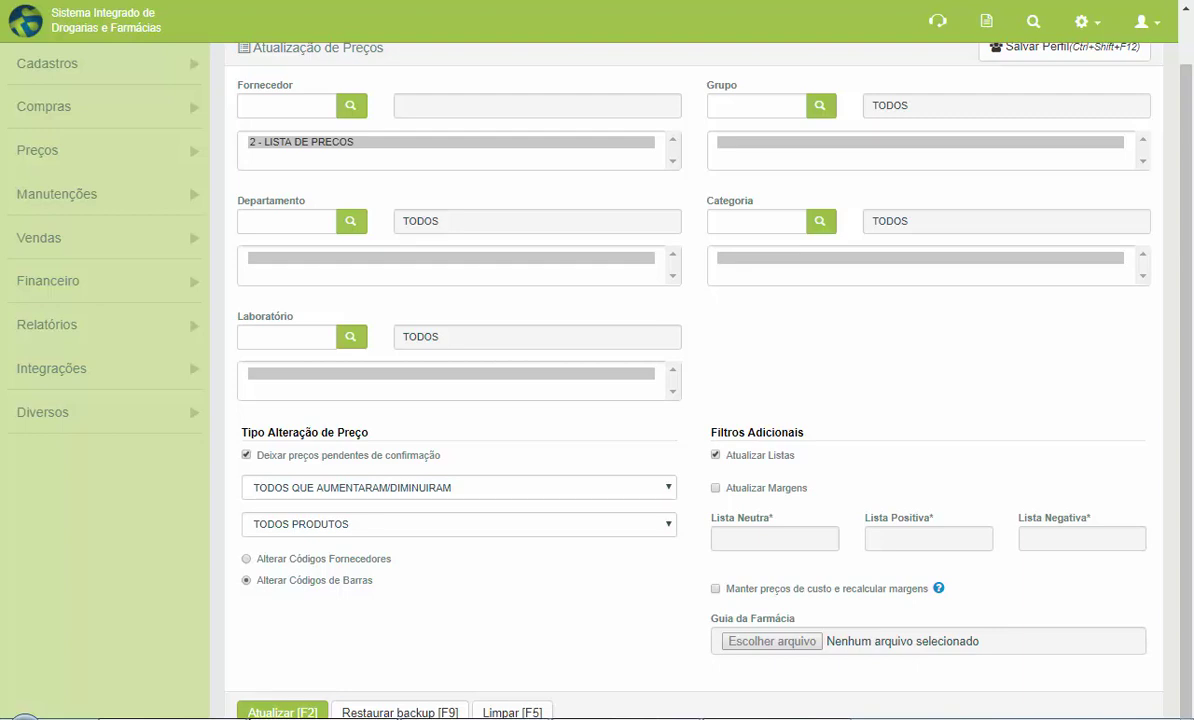
Enable Manter preços de custo e recalcular margens, and try the update but decline applying it to all groups
left_click(725, 590)
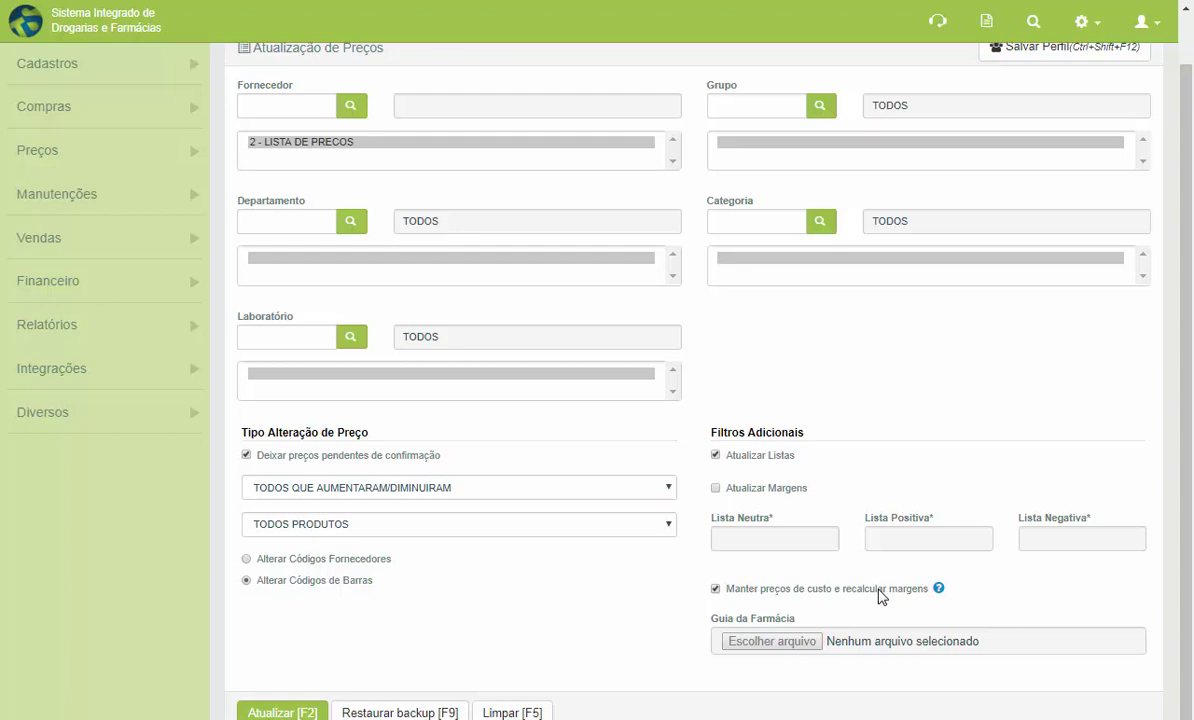
left_click(268, 712)
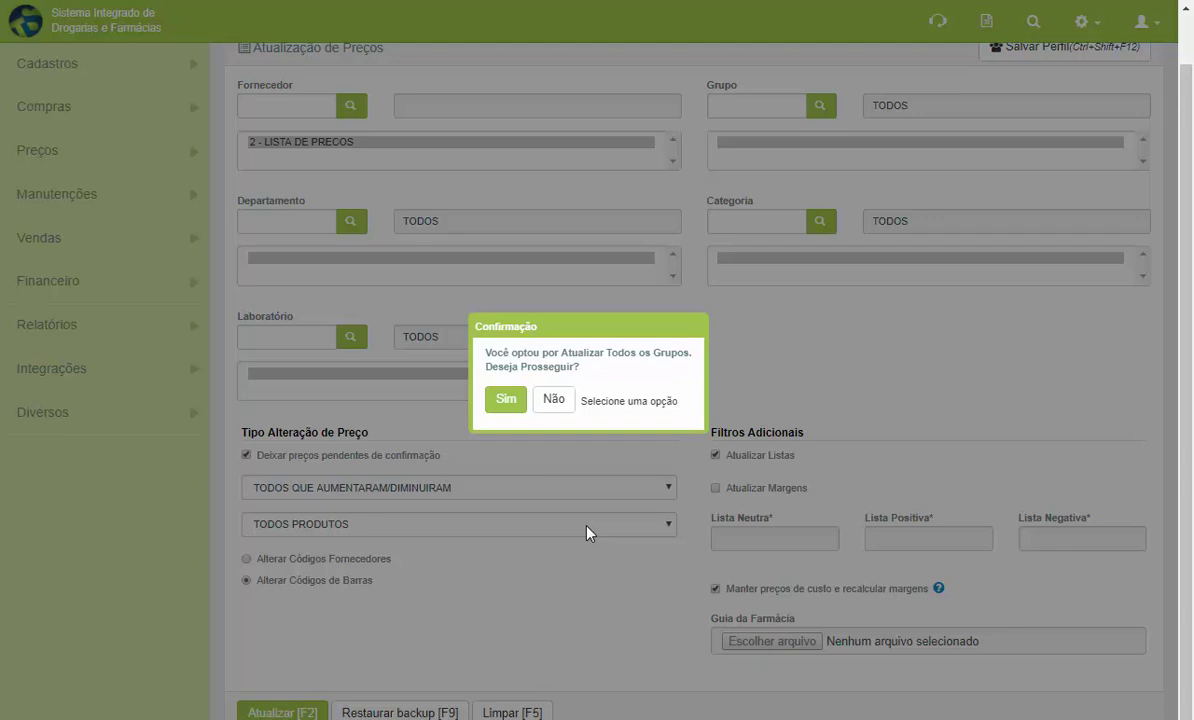
left_click(557, 401)
Restrict the price update to product groups 1 (ETICOS) and 3 (GENERICOS)
left_click(771, 101)
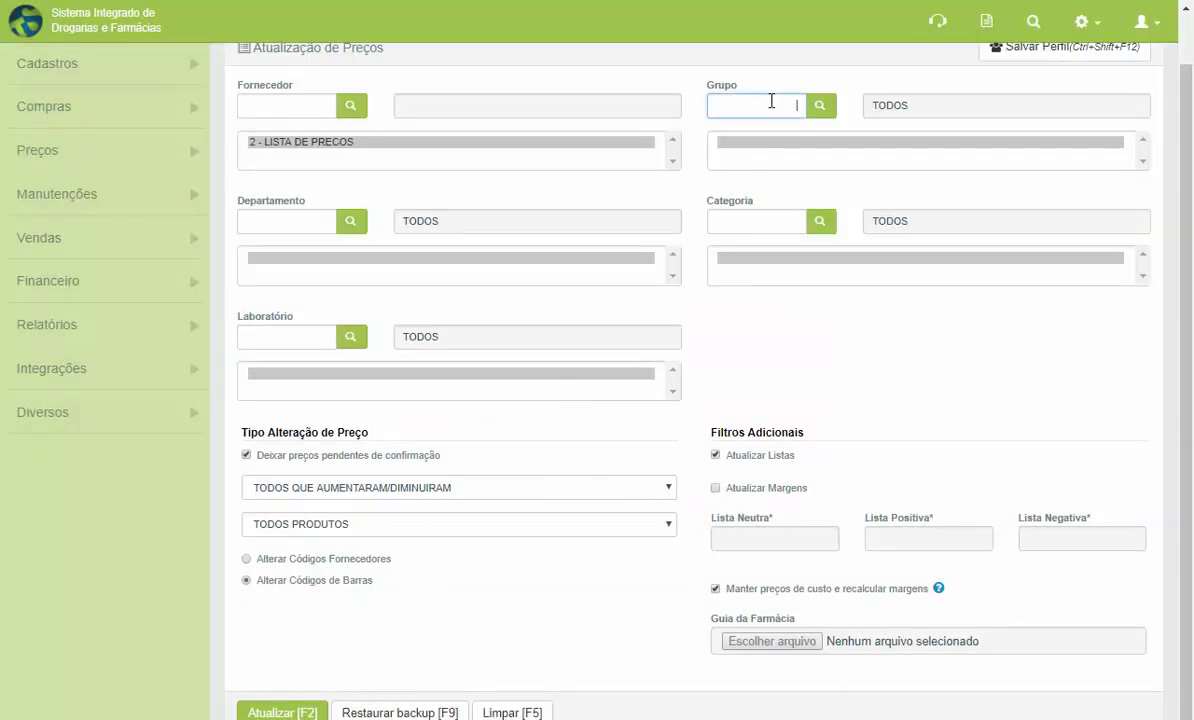
type("1")
key("Return")
type("3")
key("Return")
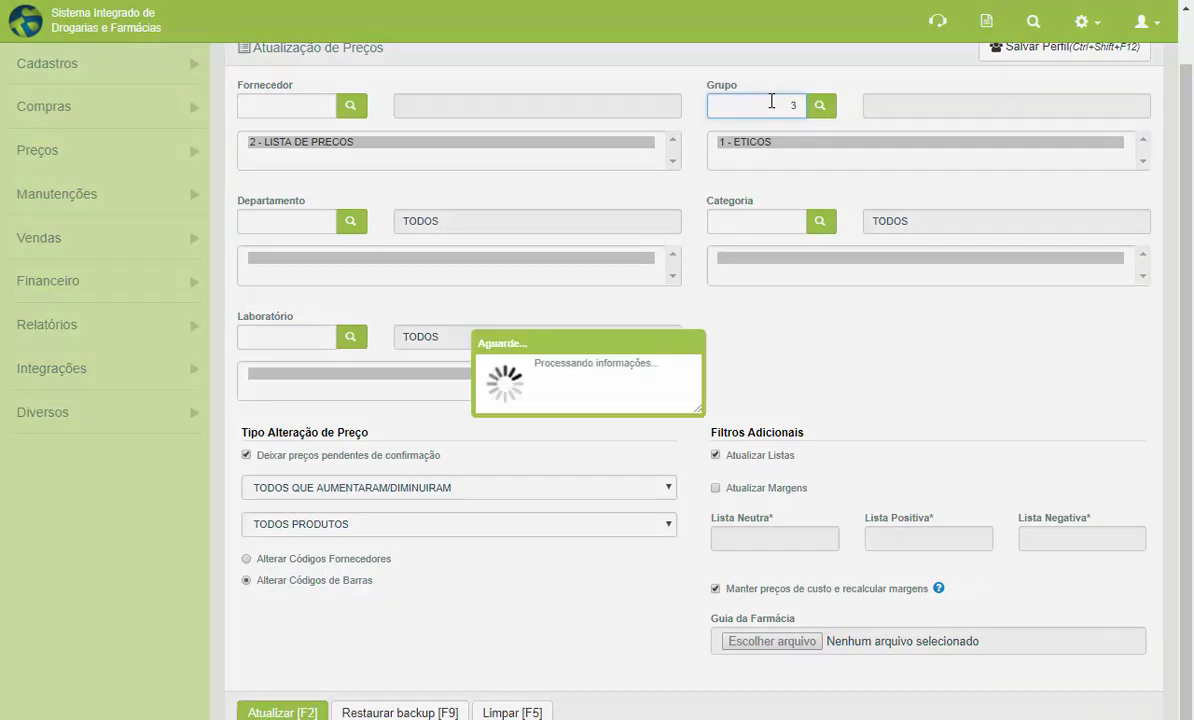
Run the price update, accepting the profit margin recalculation and the possible system interruption
left_click(288, 711)
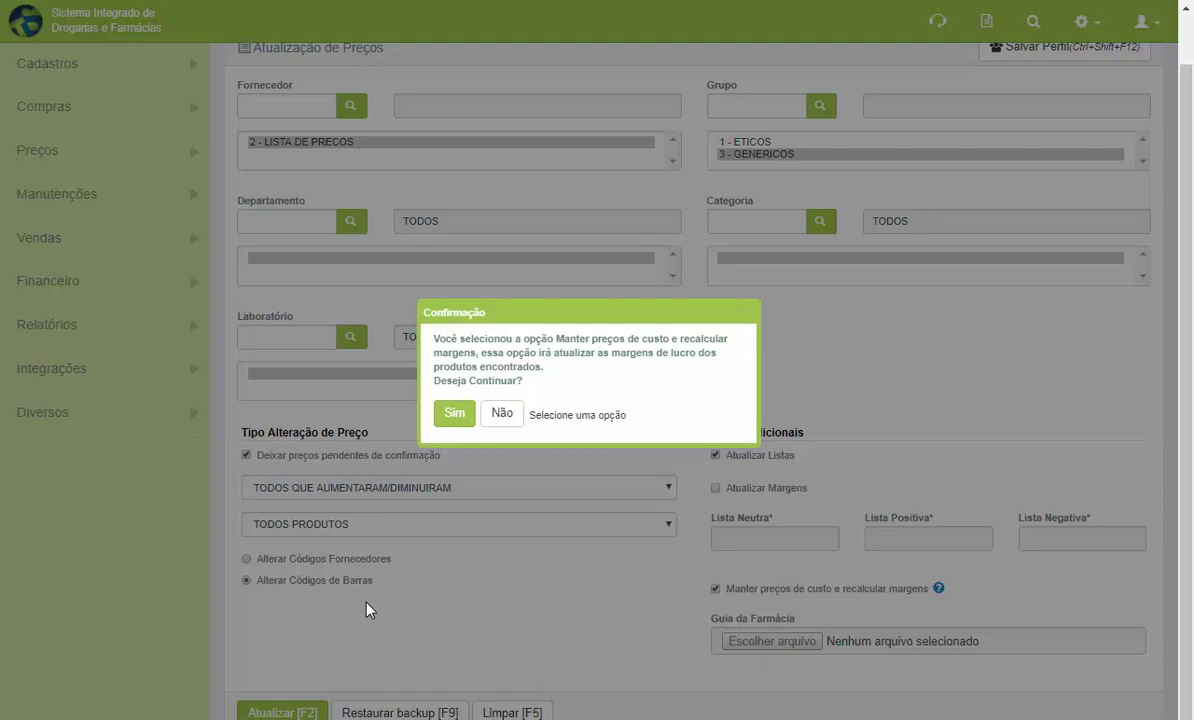
left_click(454, 414)
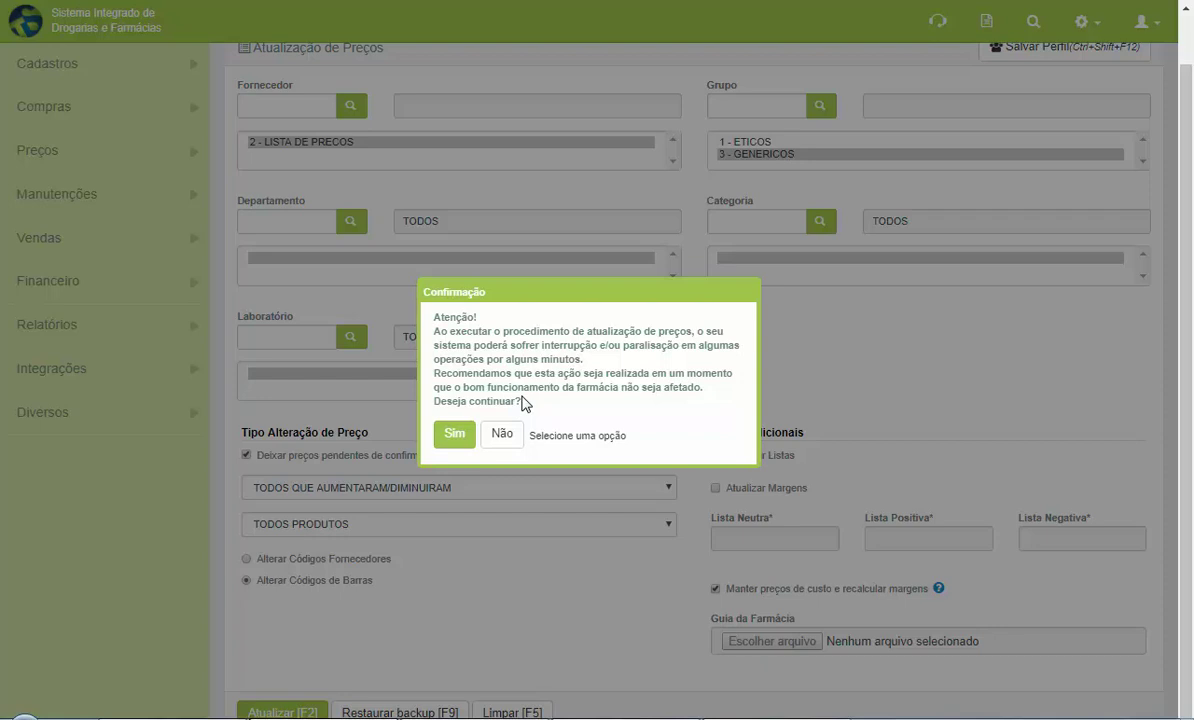
left_click(455, 435)
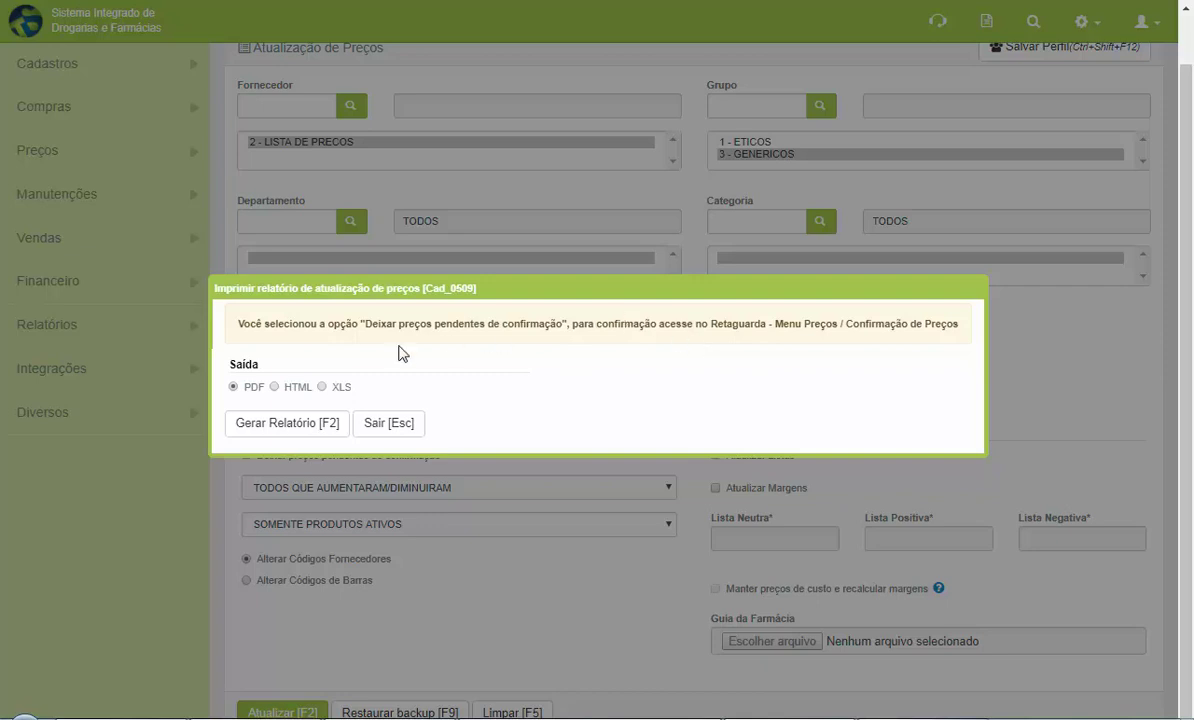
Generate the price update report as a PDF
left_click(301, 428)
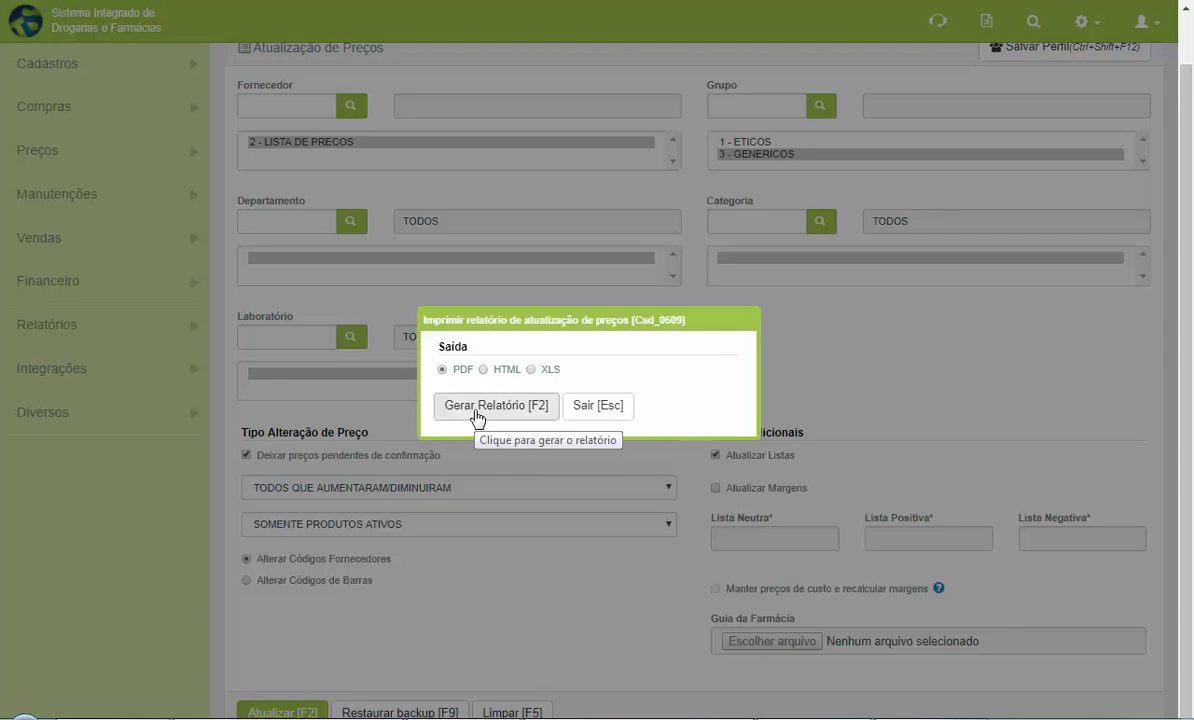
left_click(476, 416)
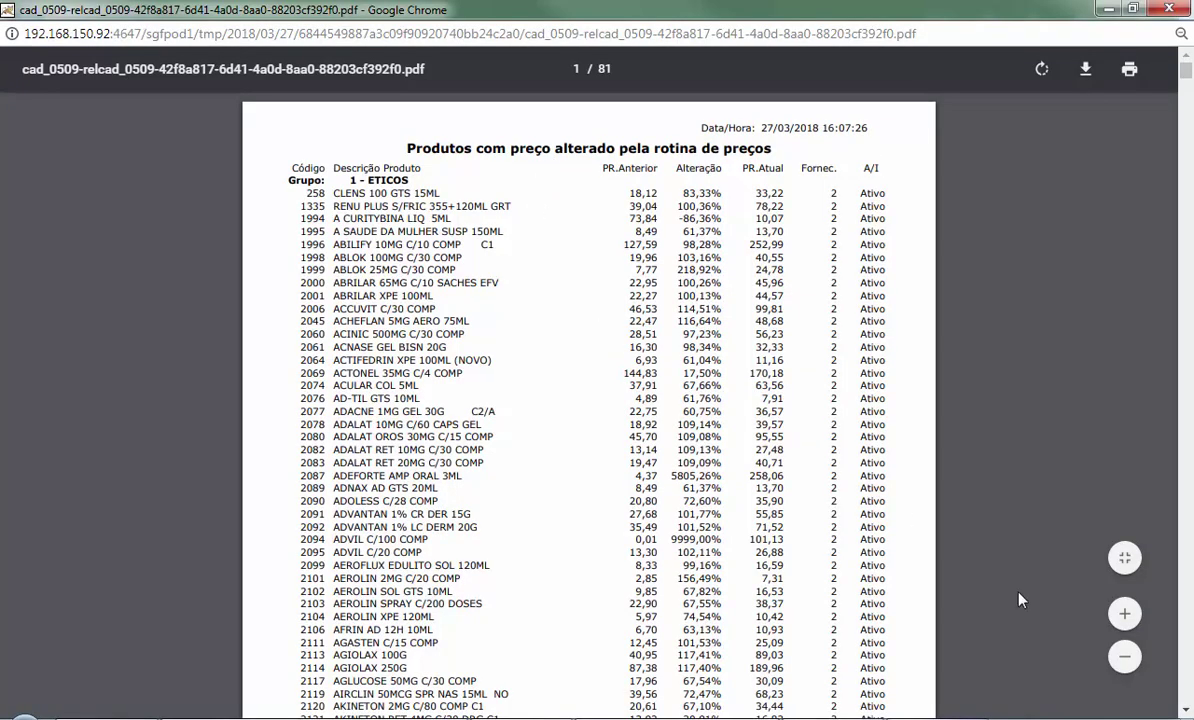
Examine the previous price, change and current price of the ETICOS products in the enlarged report
left_click(1130, 616)
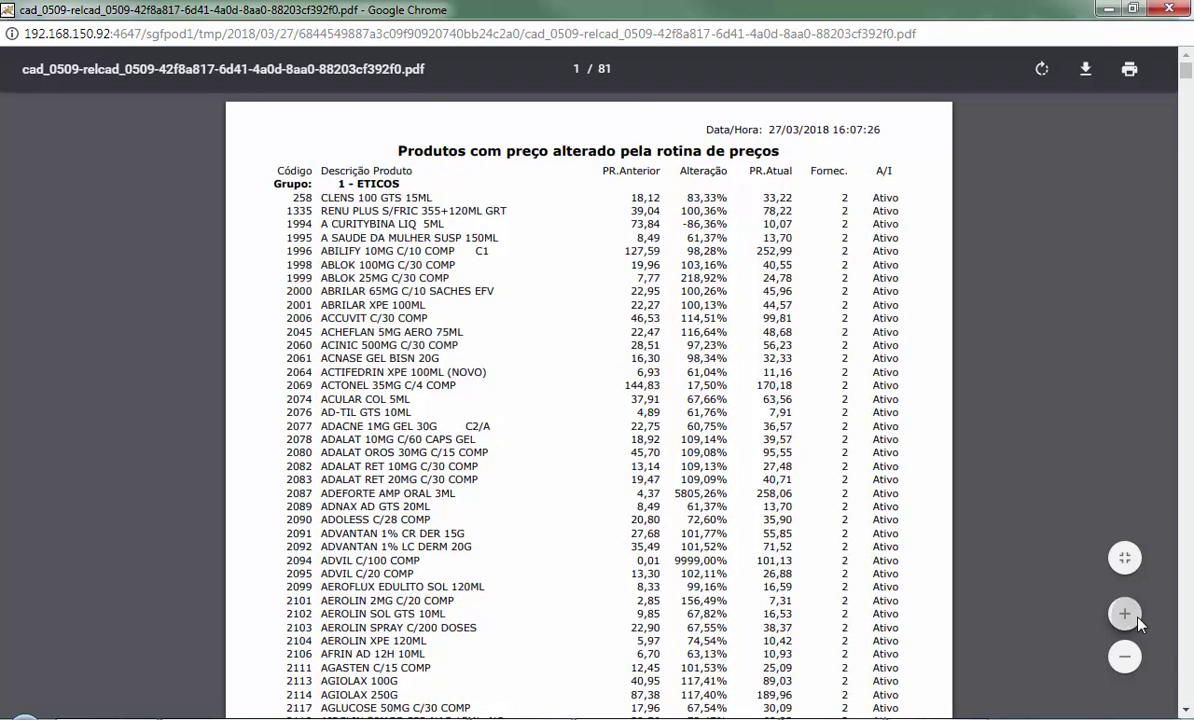
left_click(1137, 617)
left_click(1137, 617)
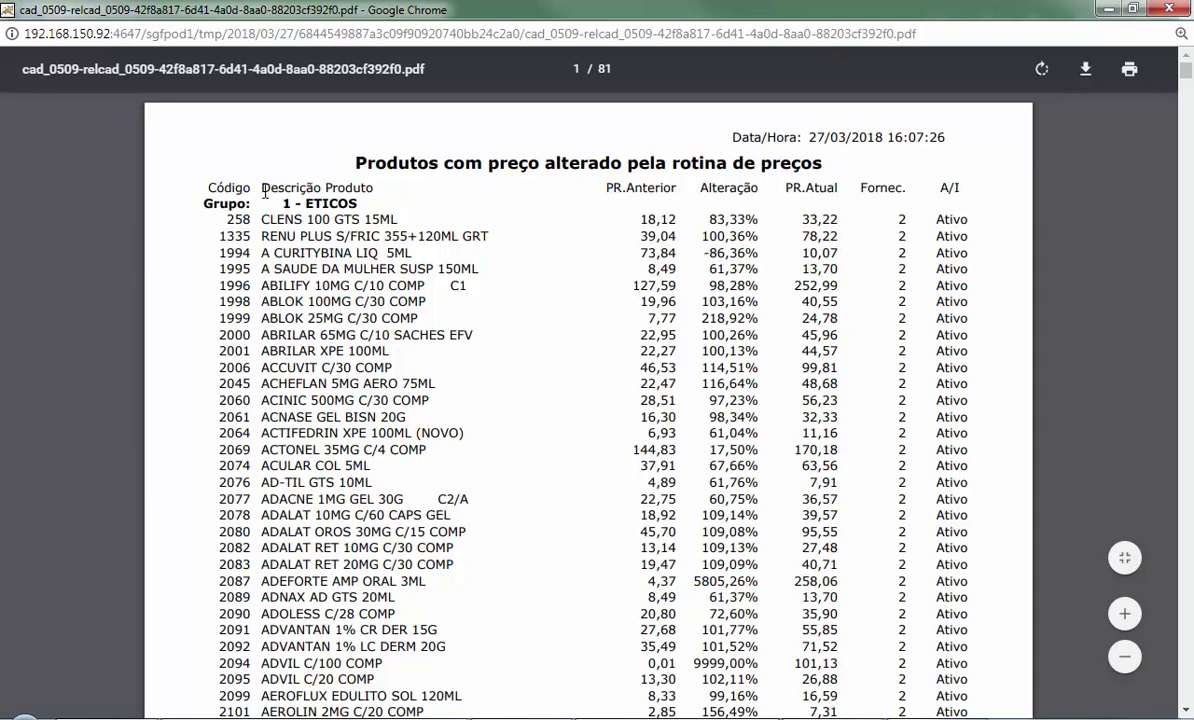
left_click_drag(289, 203, 360, 203)
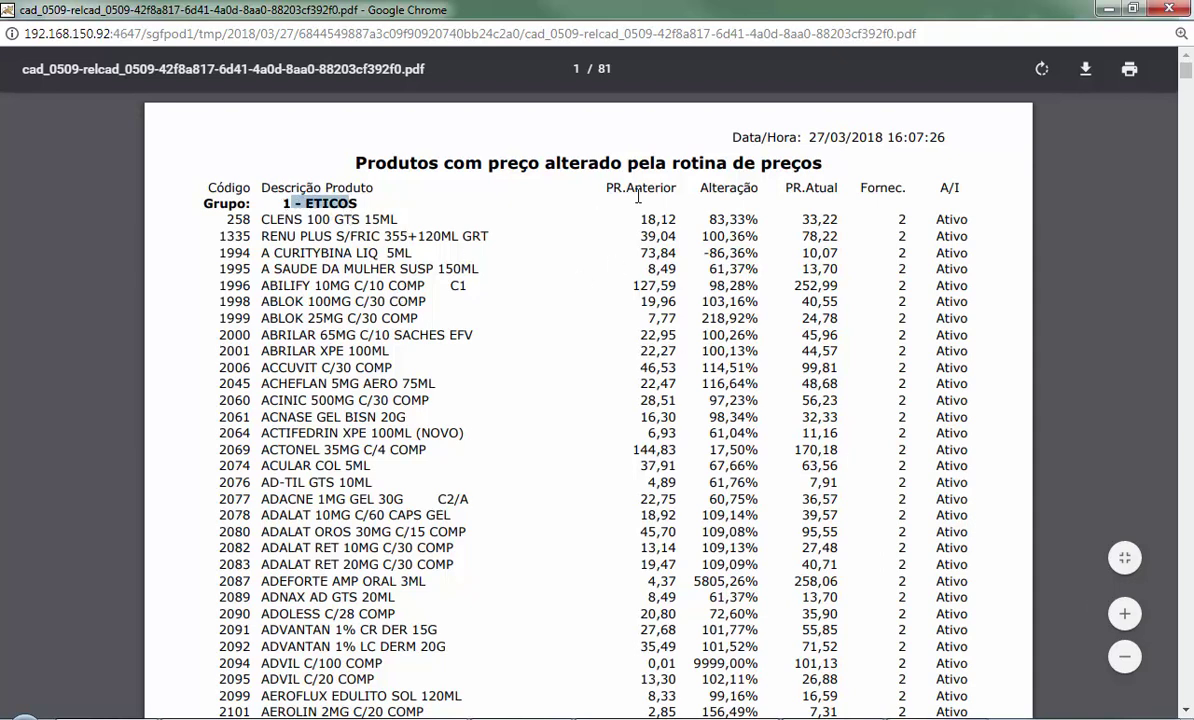
left_click(595, 184)
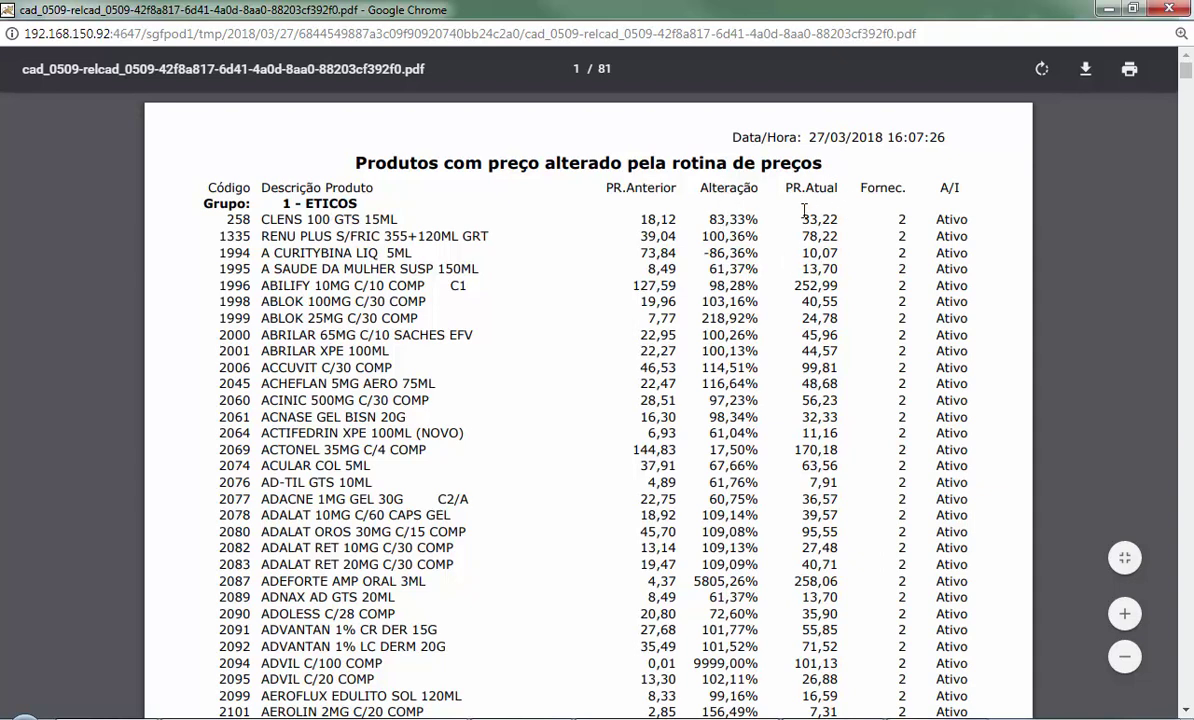
left_click_drag(800, 218, 840, 230)
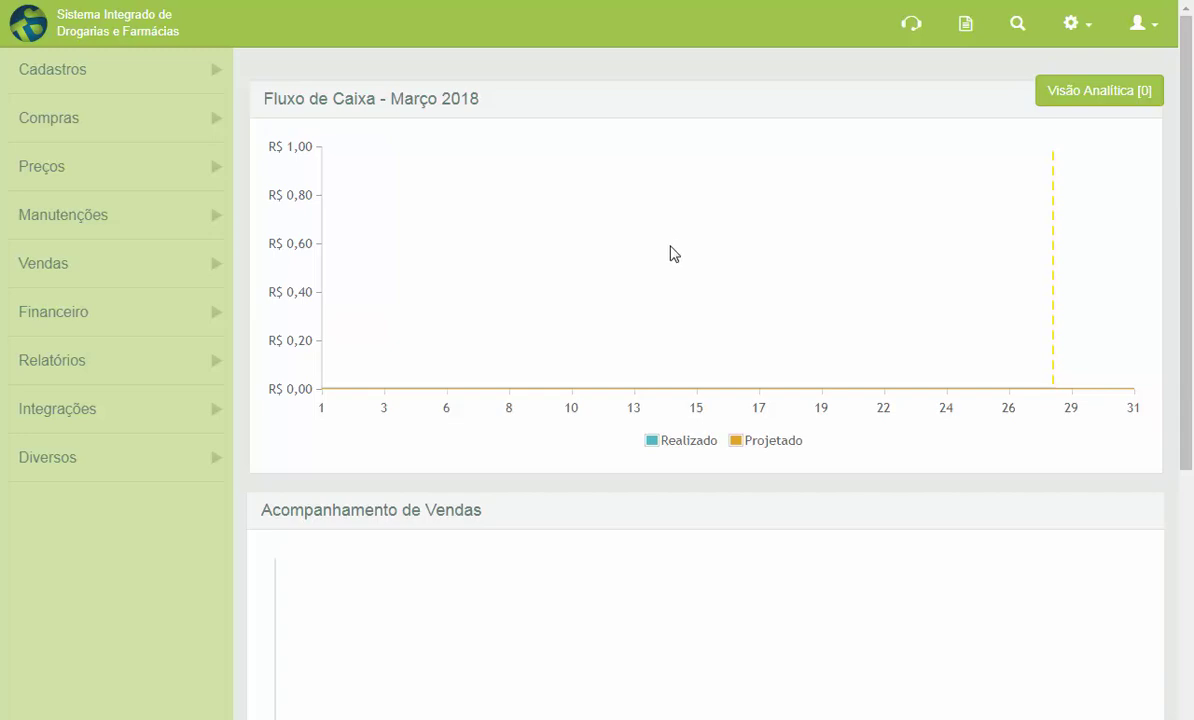
Open the price confirmation screen listing the pending price changes
left_click(53, 184)
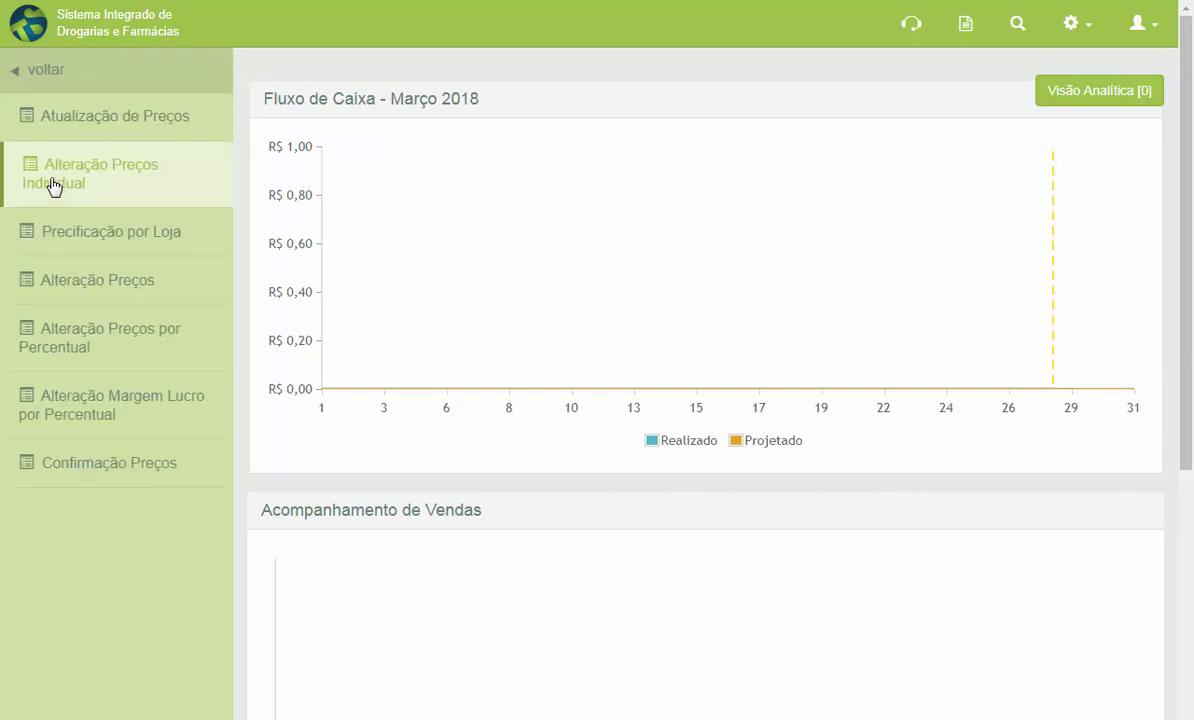
left_click(83, 465)
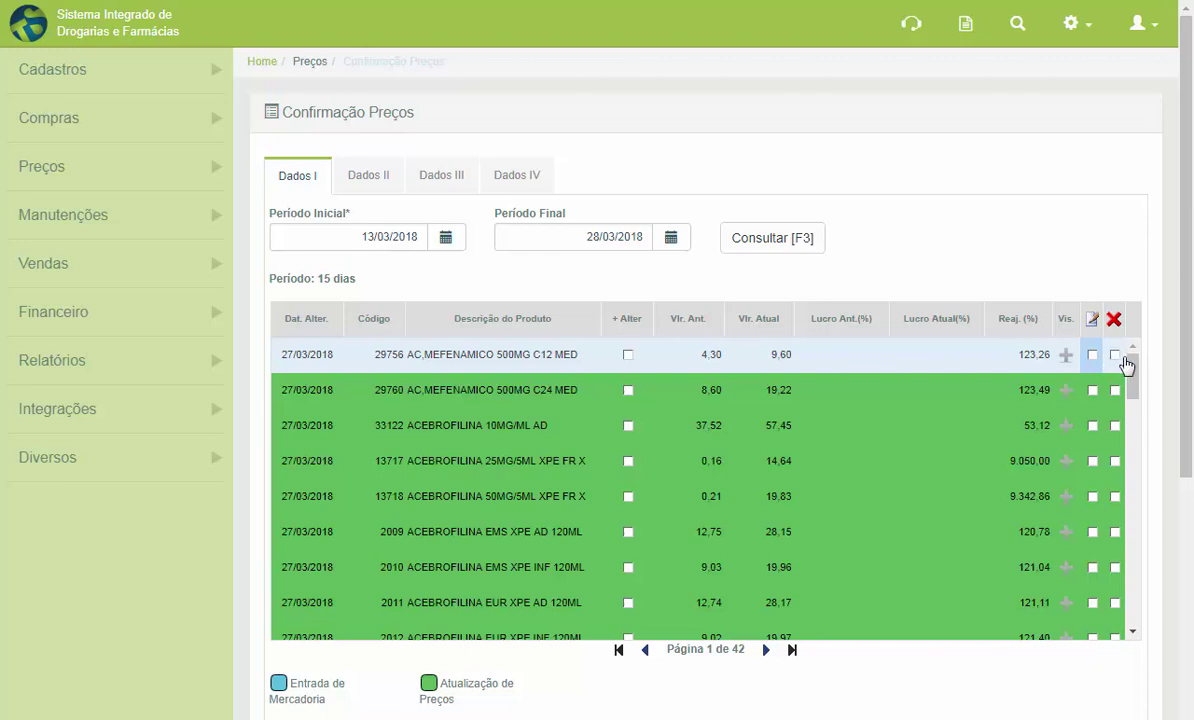
Mark products 29760, 33122 and 13717 for price change and products 29756, 13718 and 2009 for exclusion
left_click(1092, 355)
left_click(1116, 356)
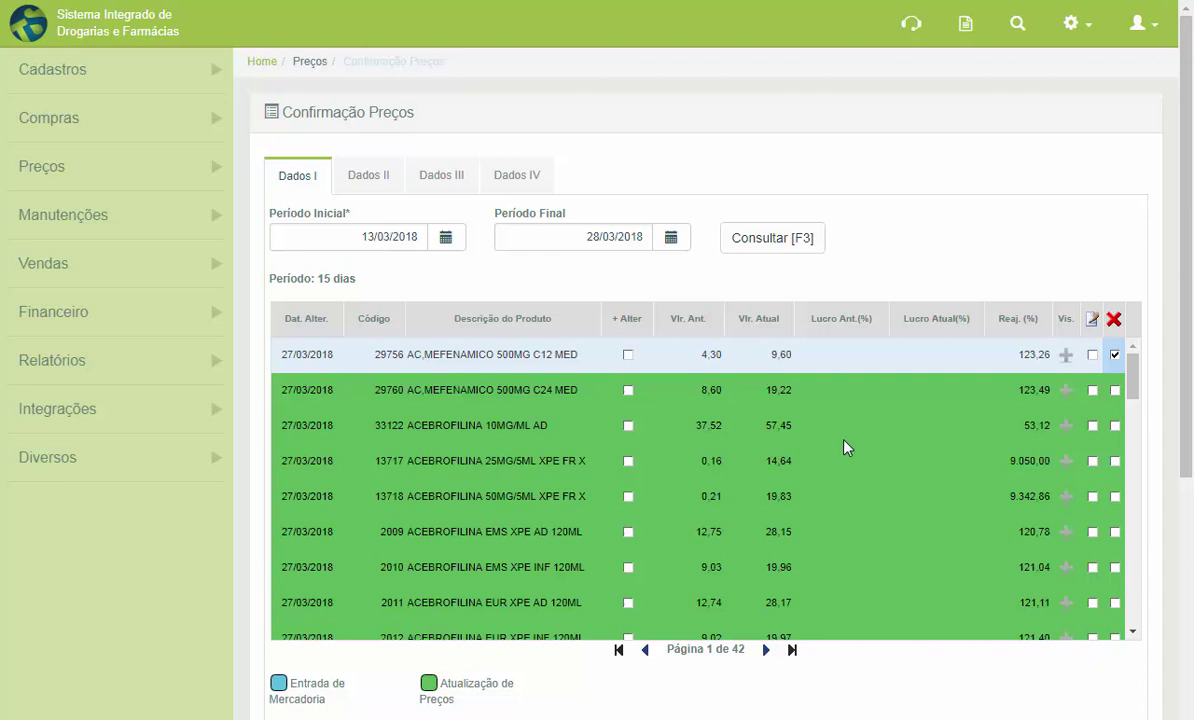
left_click(1092, 390)
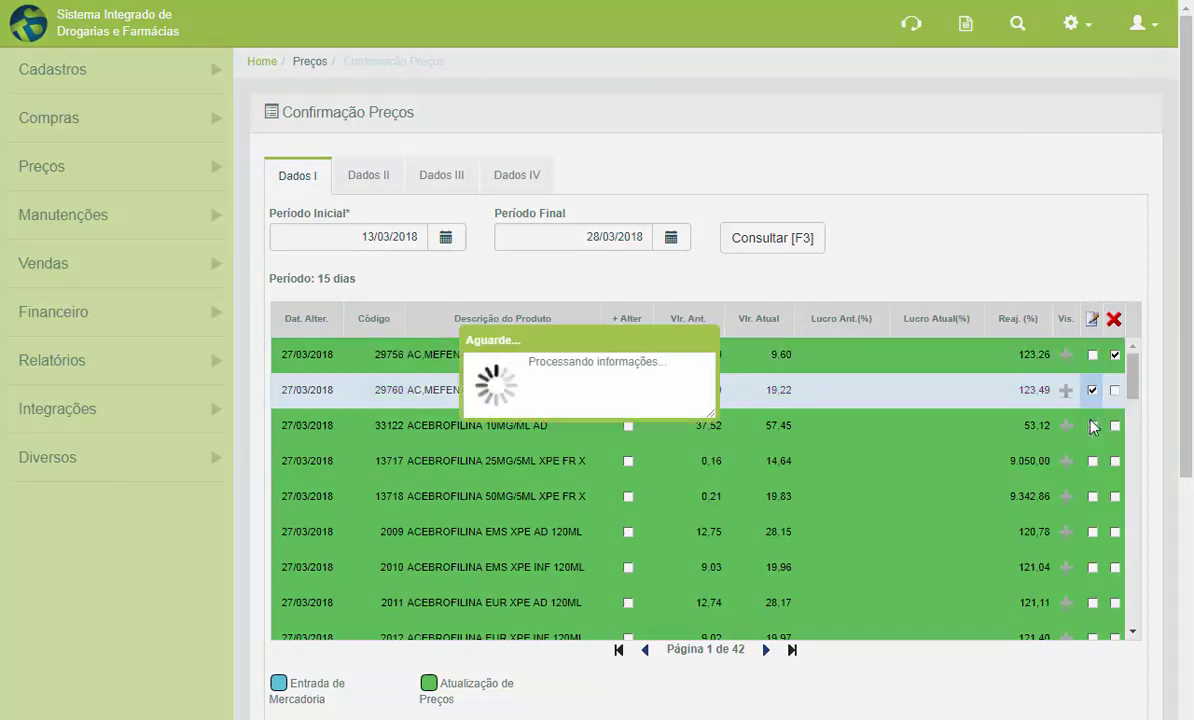
left_click(1092, 425)
left_click(1092, 460)
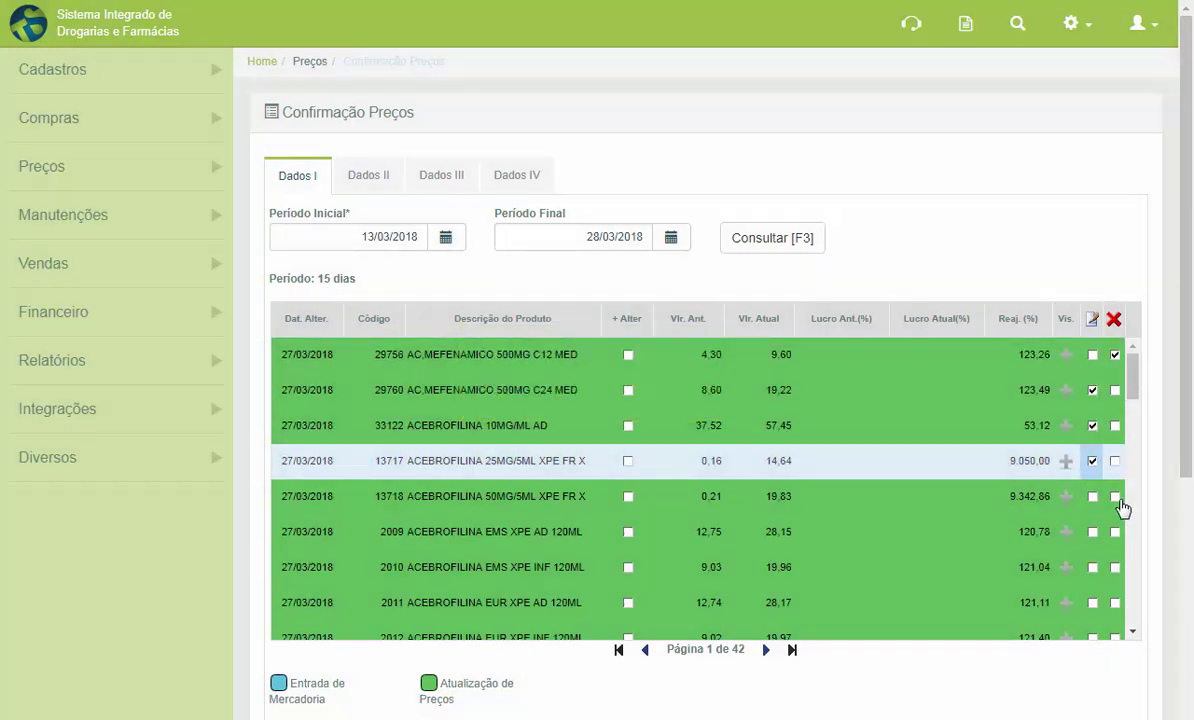
left_click(1115, 496)
left_click(1116, 533)
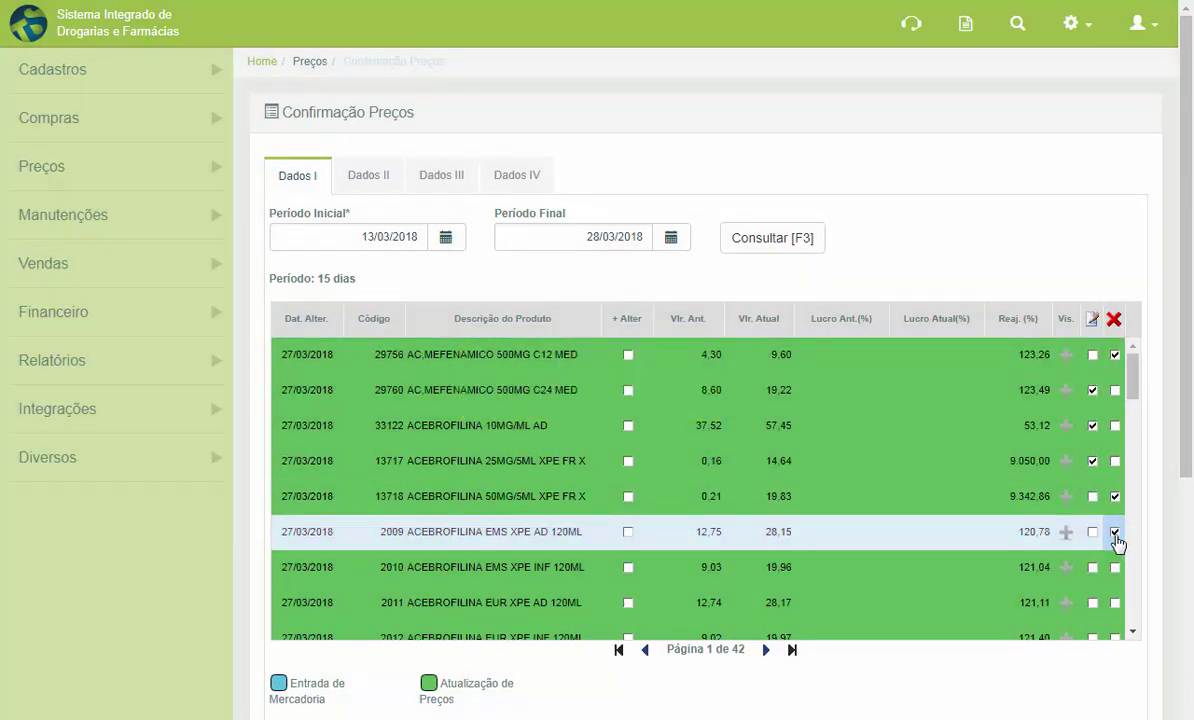
Mark all pending price records at once for alteration
scroll(1188, 483, "down", 2)
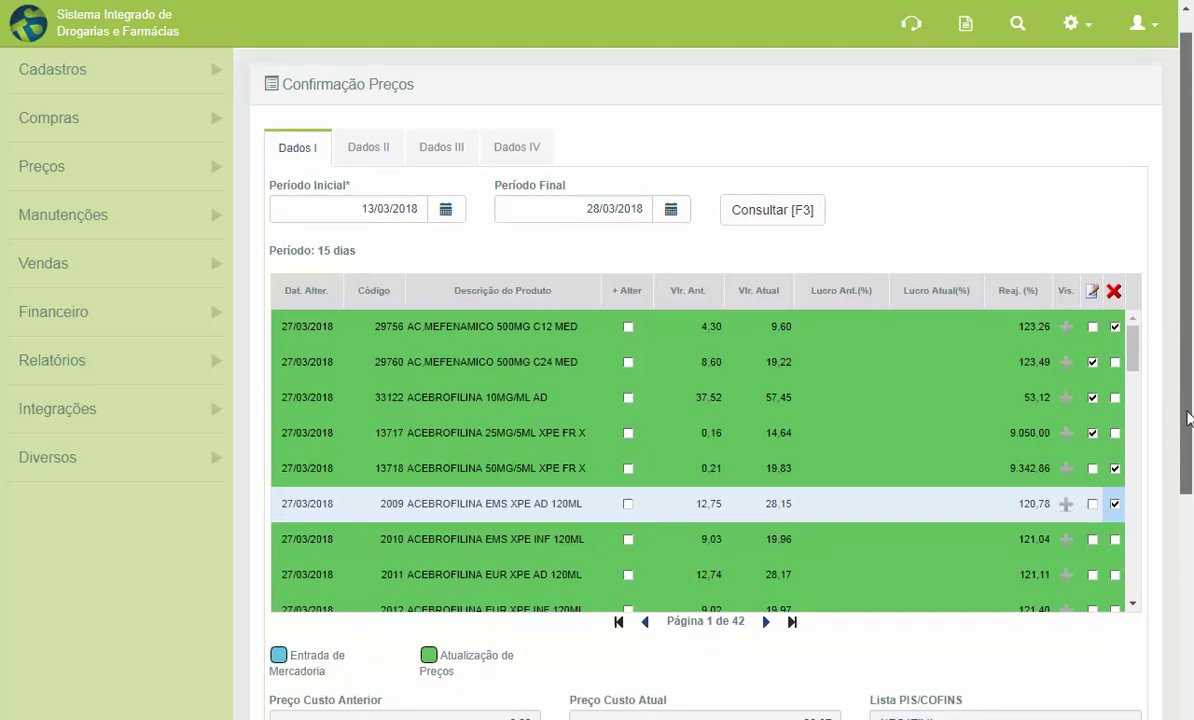
scroll(1188, 483, "down", 4)
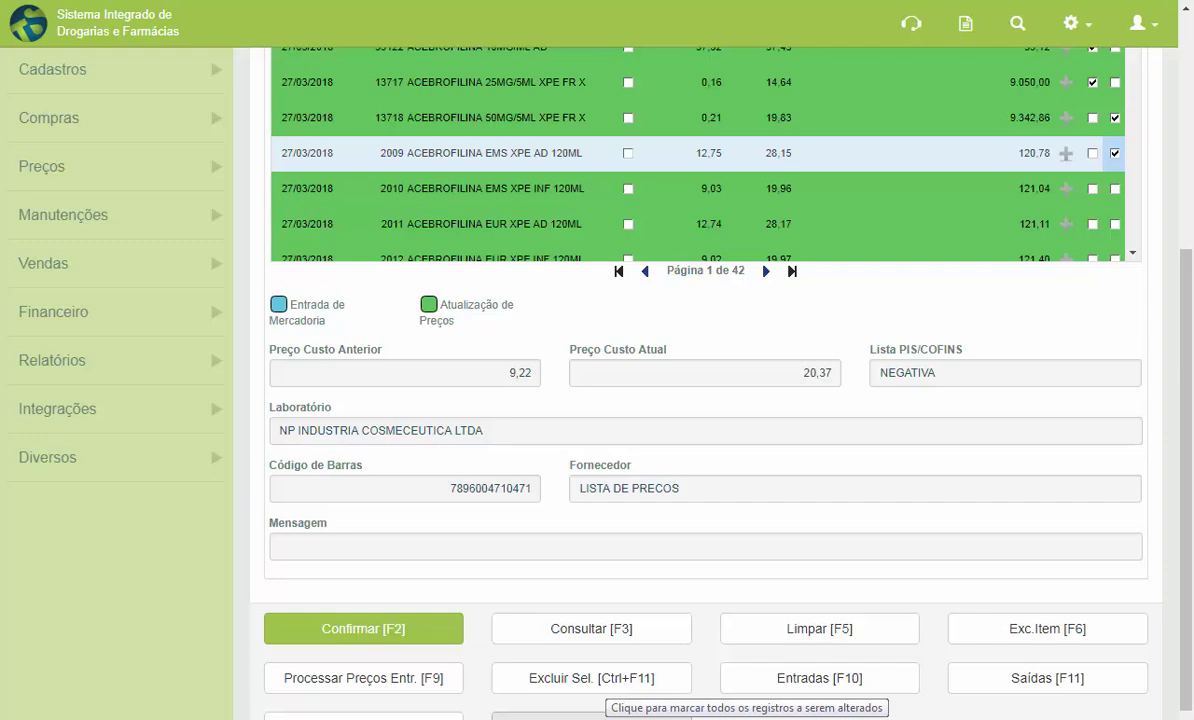
left_click(591, 715)
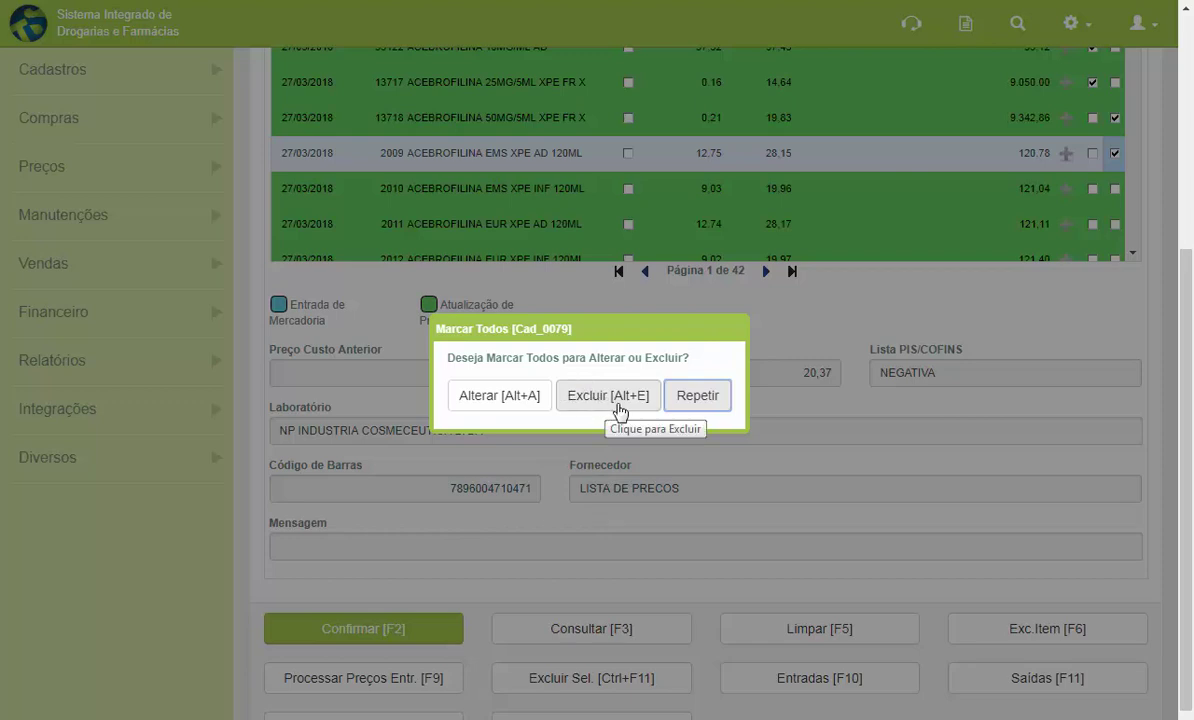
left_click(529, 400)
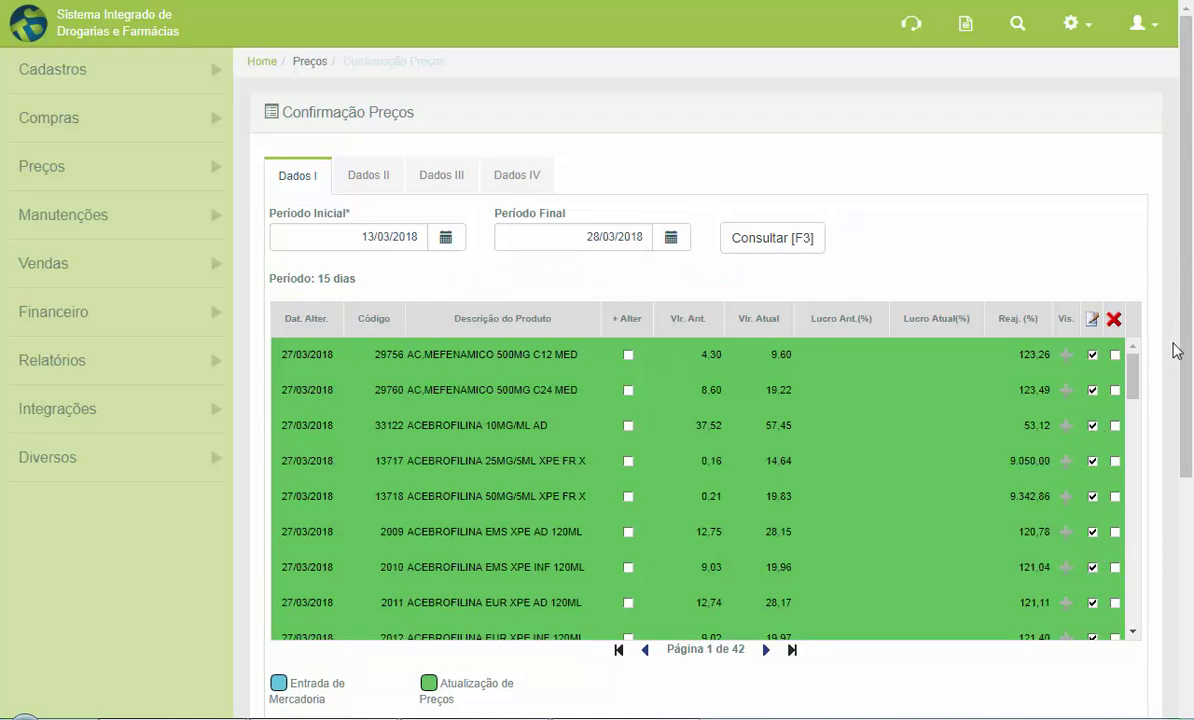
Confirm the price changes for all marked items, accepting that products in the same price group also change
scroll(1175, 347, "down", 2)
scroll(1190, 535, "down", 5)
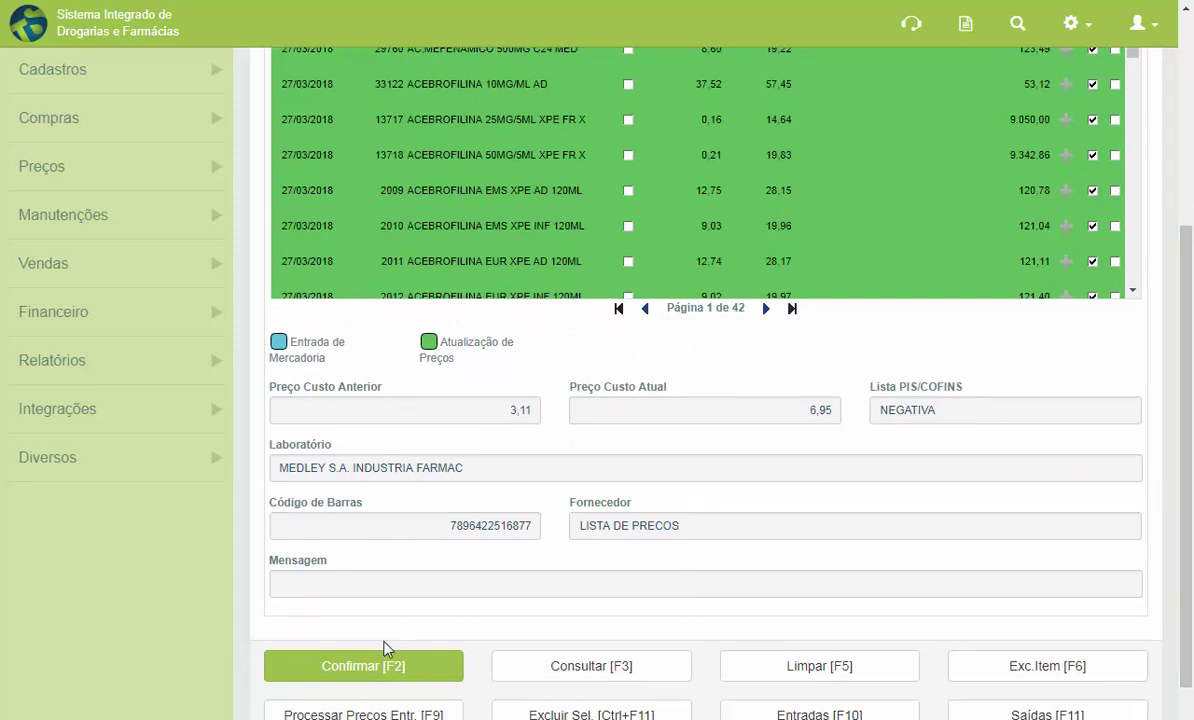
left_click(394, 667)
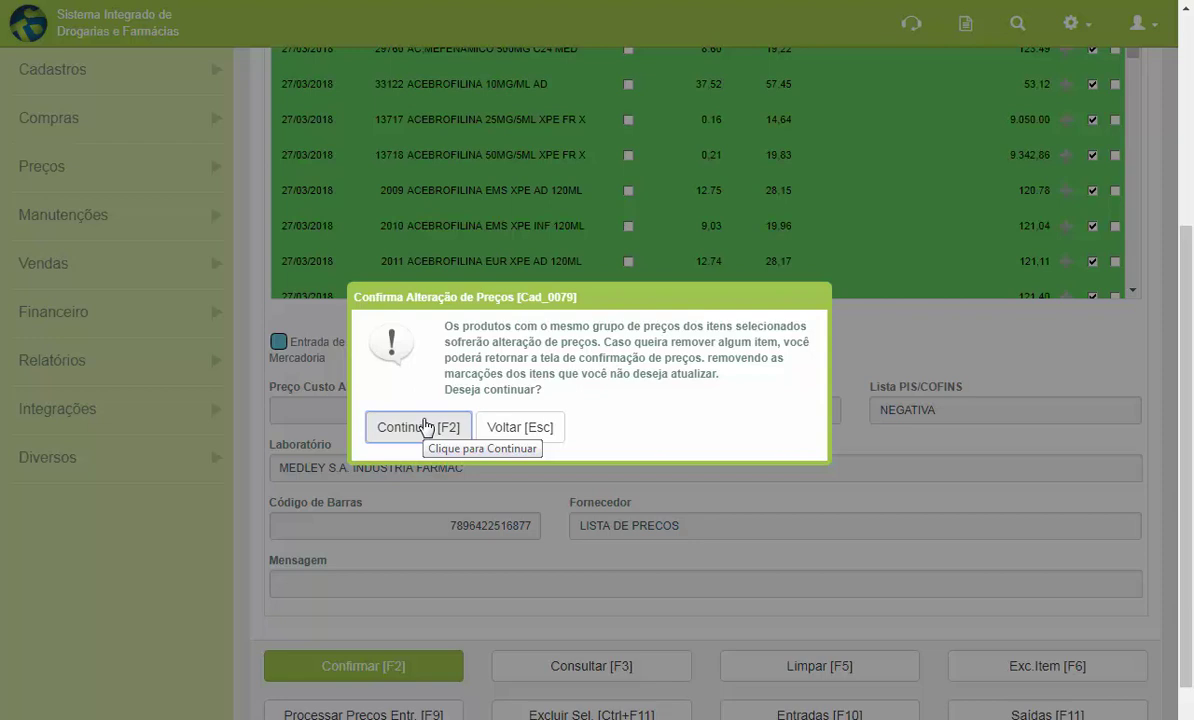
left_click(426, 427)
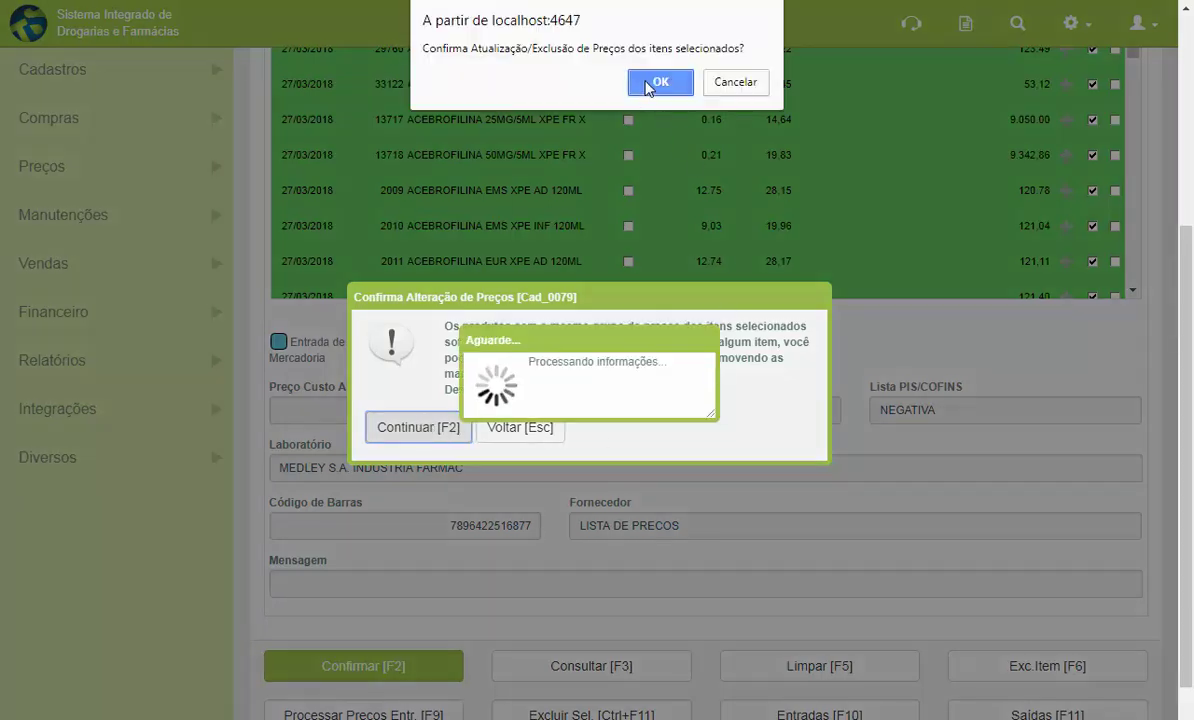
left_click(647, 86)
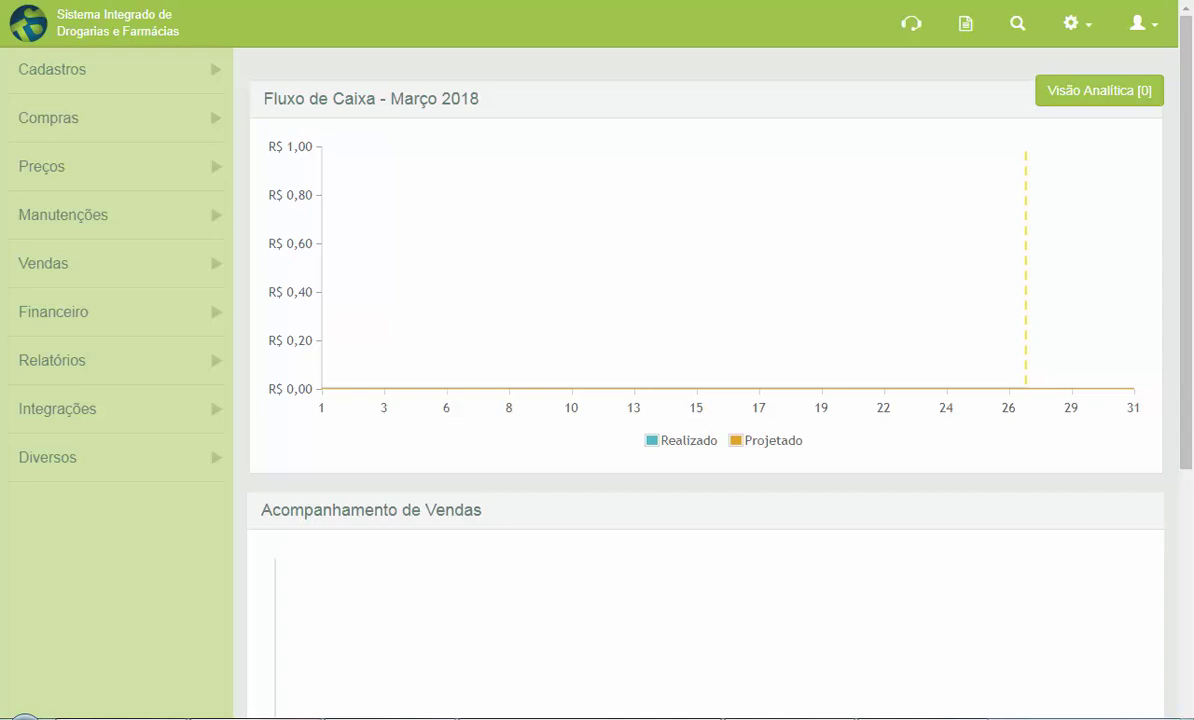
Open the list of price backups available for recovery from the price update screen
left_click(55, 182)
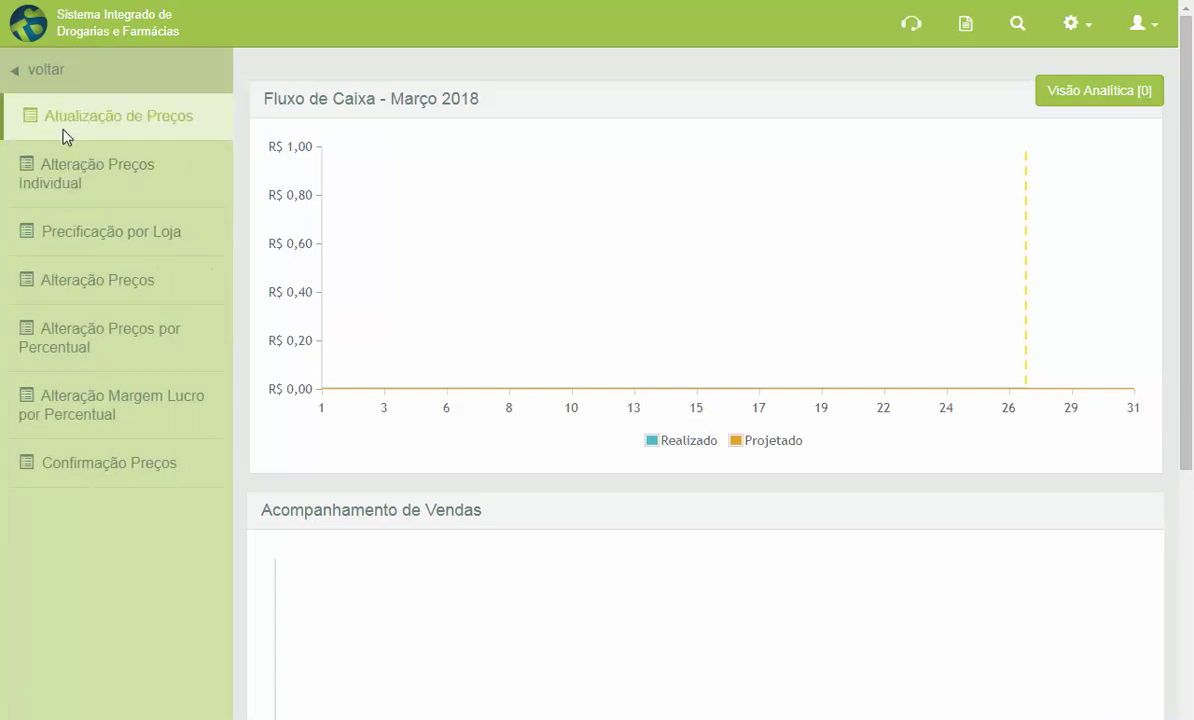
left_click(66, 136)
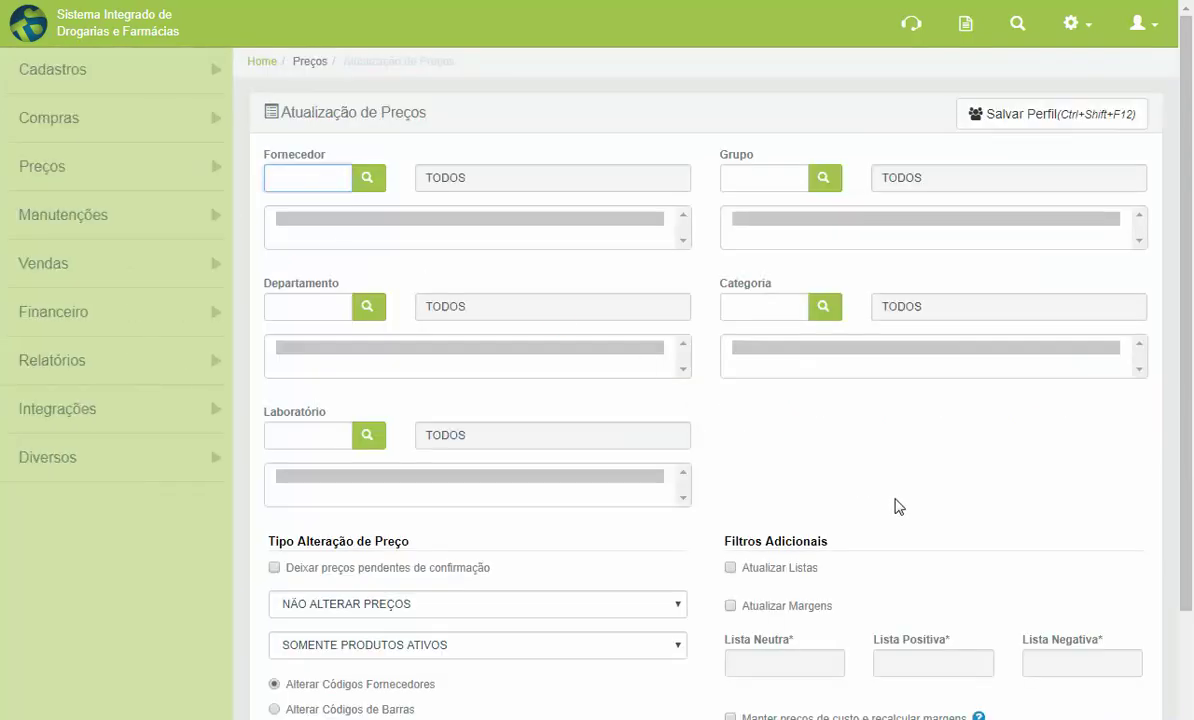
scroll(895, 507, "down", 3)
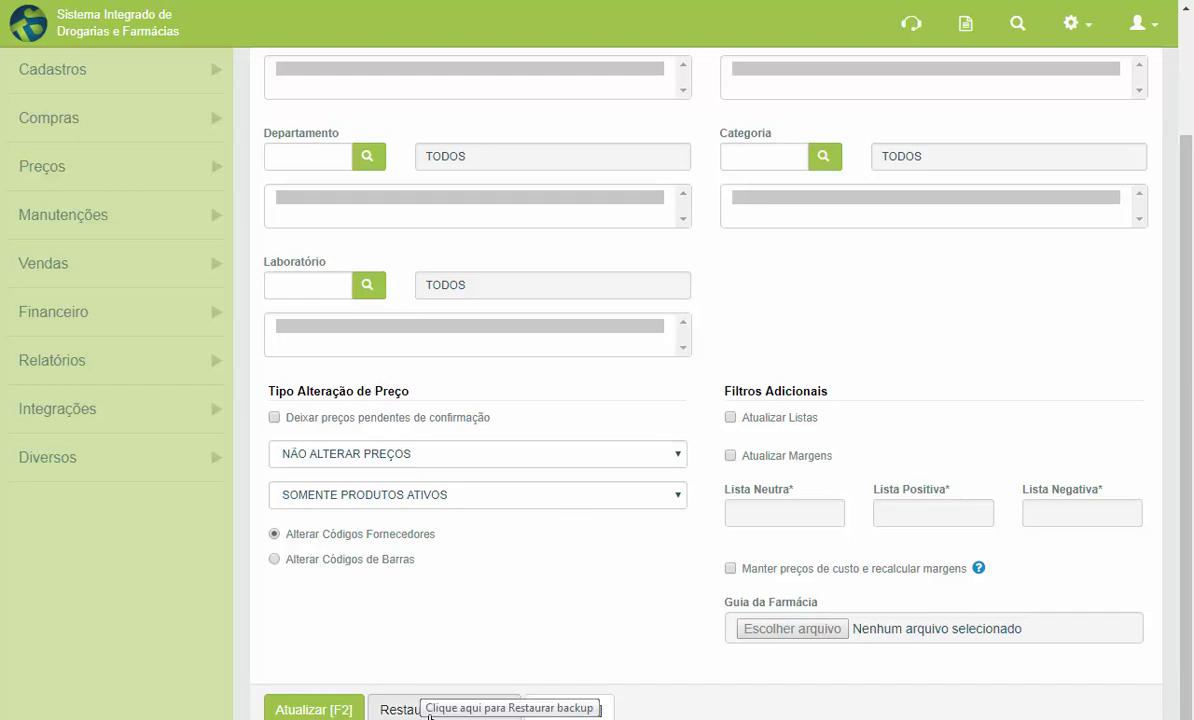
left_click(429, 712)
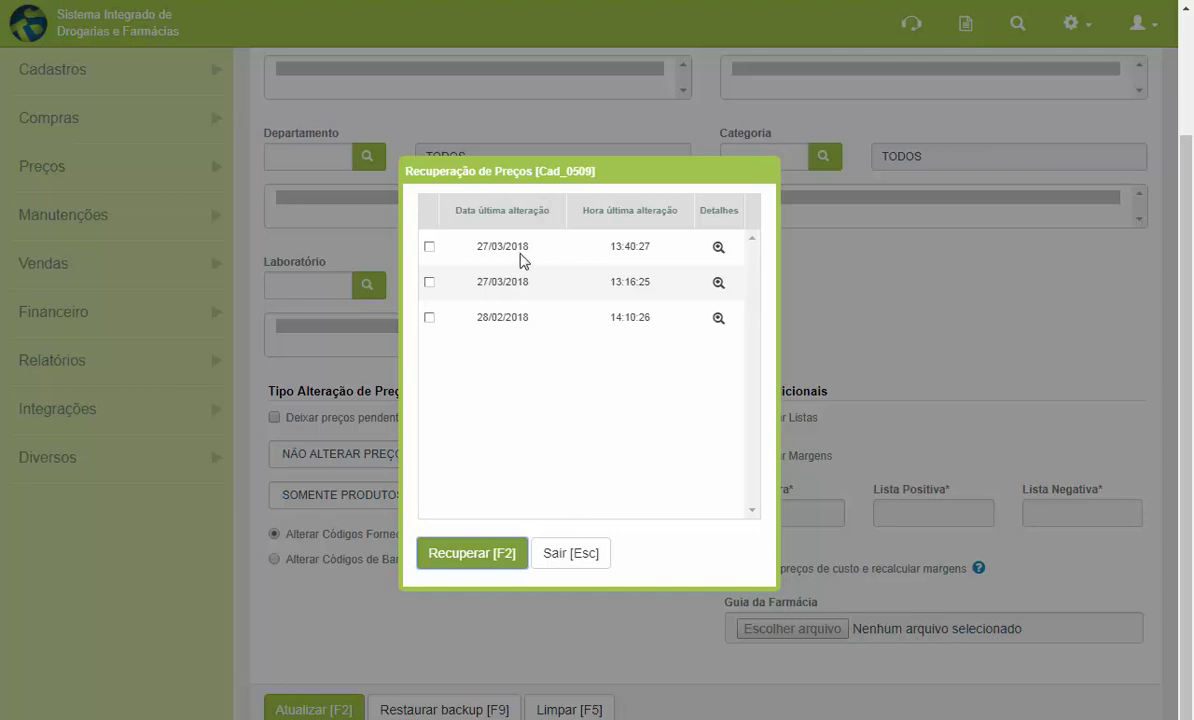
Check the details of the price backup dated 27/03/2018 at 13:40:27, and start recovering that backup
left_click(488, 242)
left_click(614, 256)
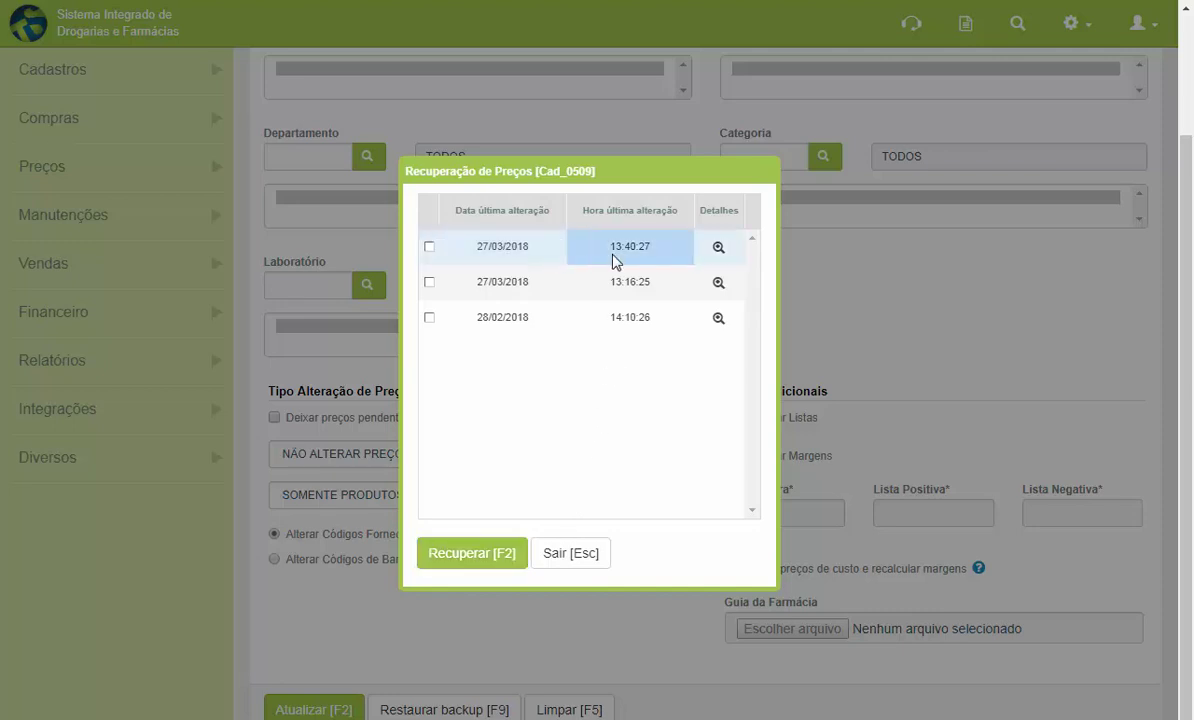
left_click(718, 248)
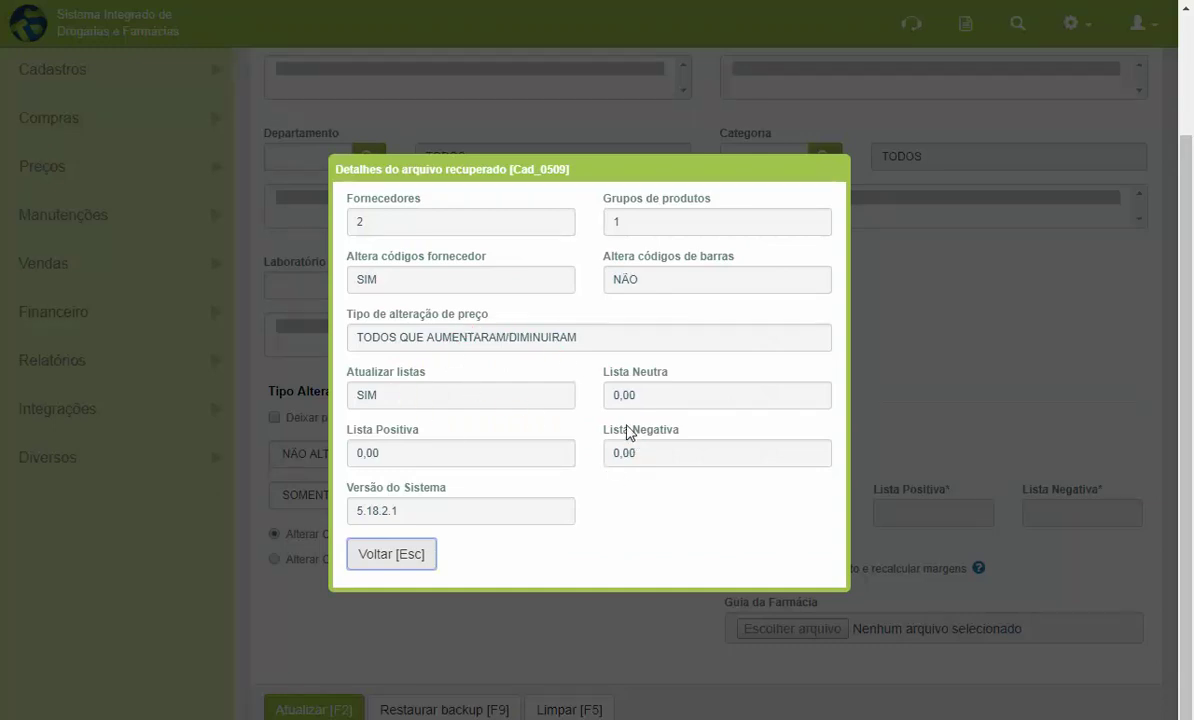
left_click(388, 558)
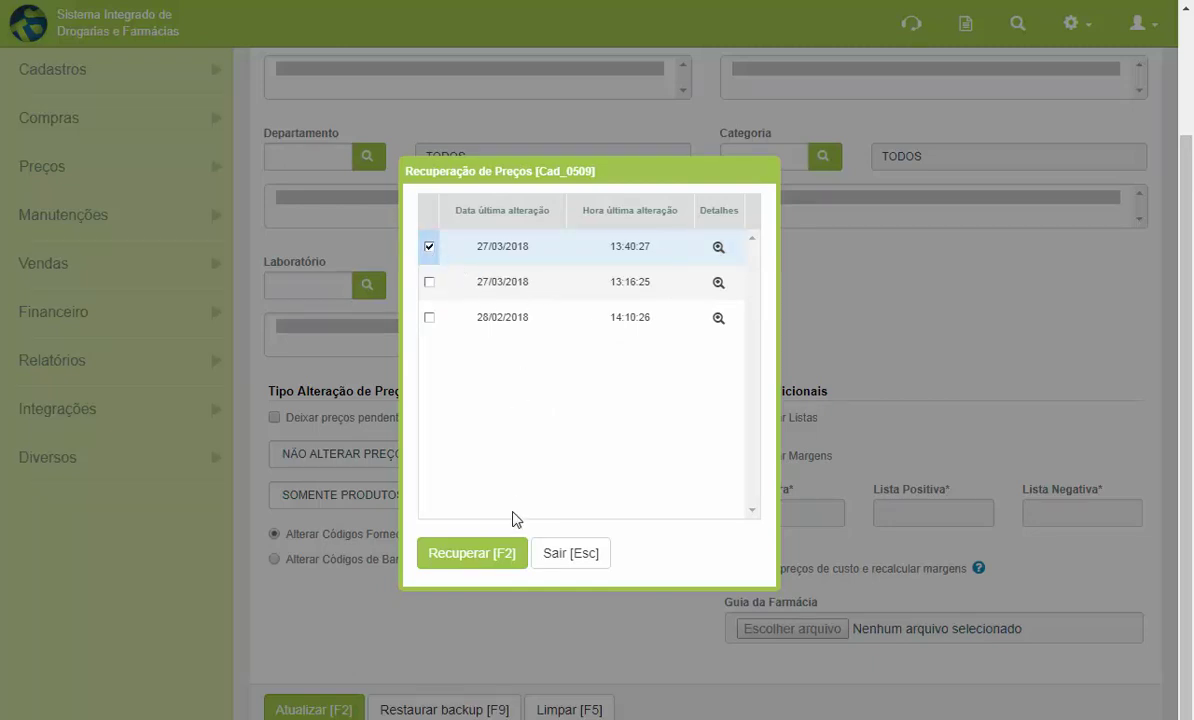
left_click(489, 557)
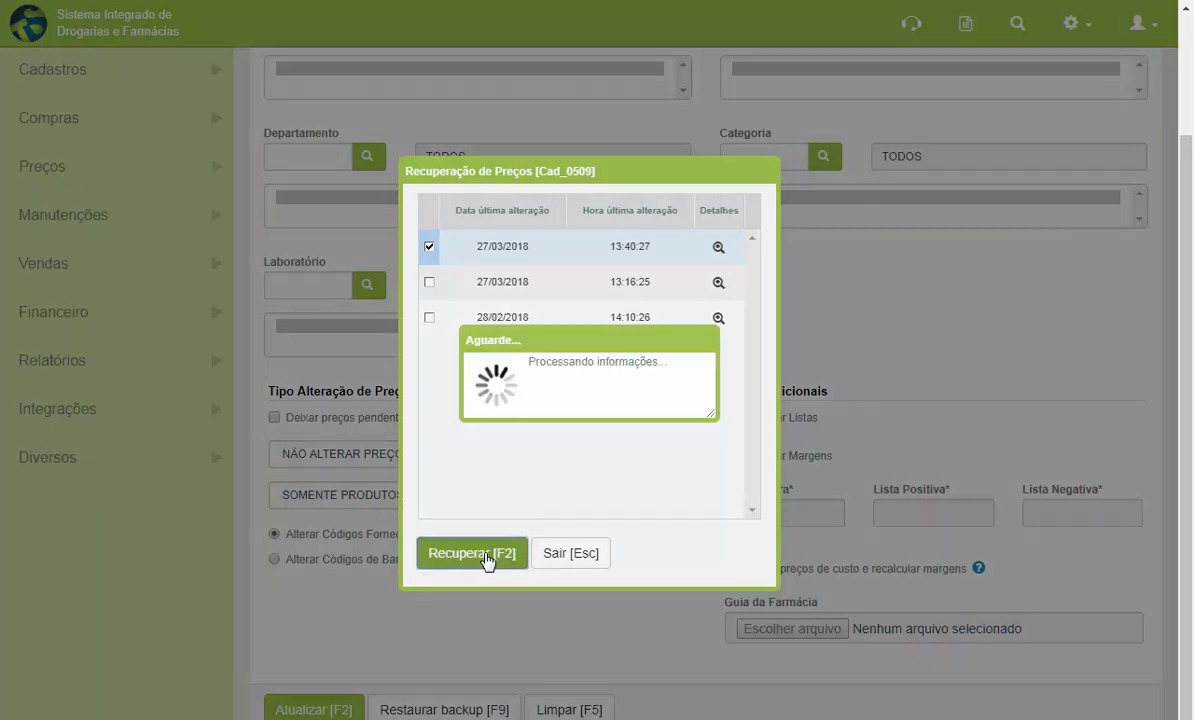